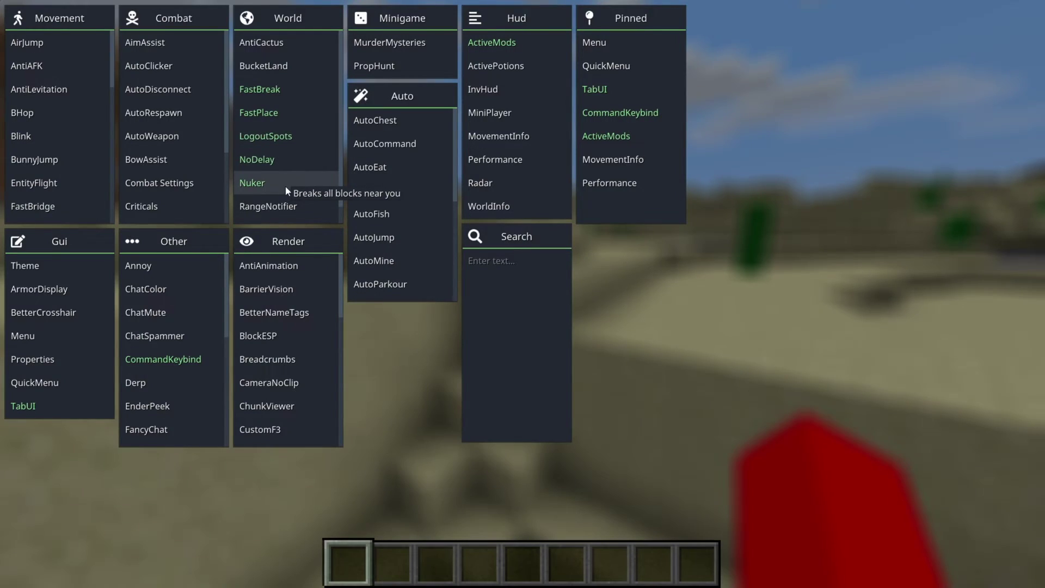
key("Escape")
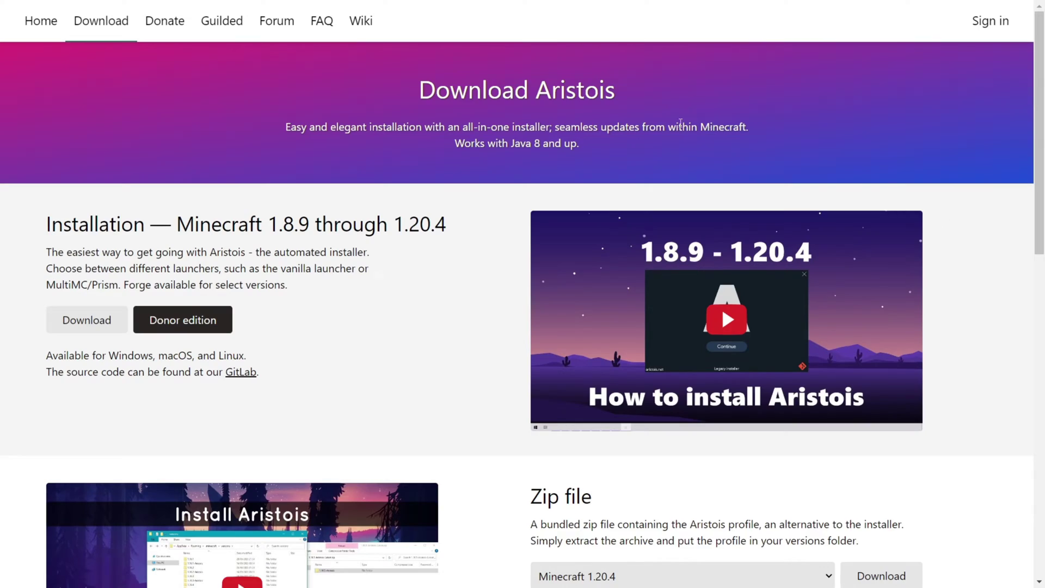
left_click_drag(538, 94, 631, 98)
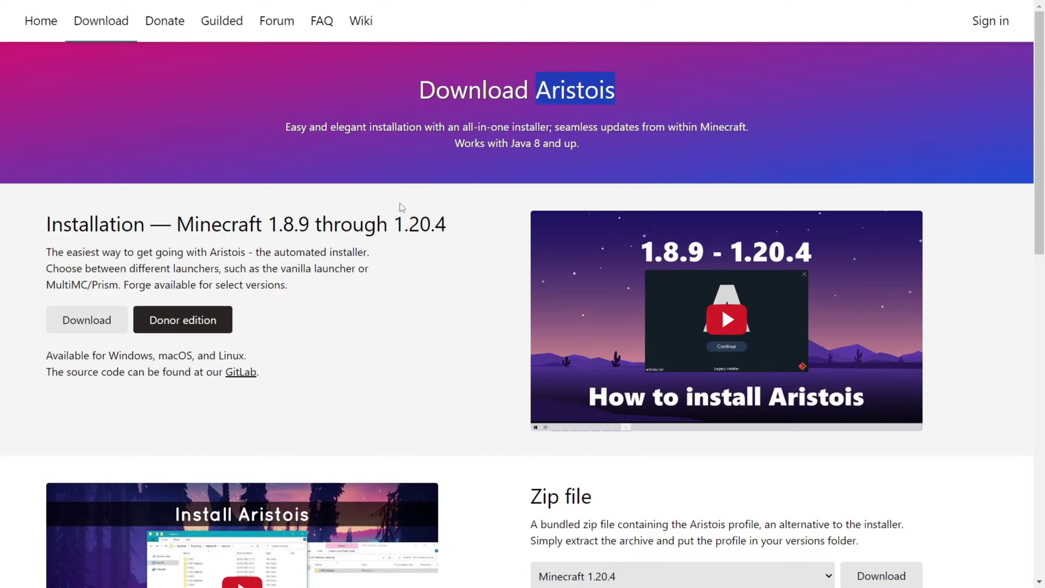
left_click(461, 218)
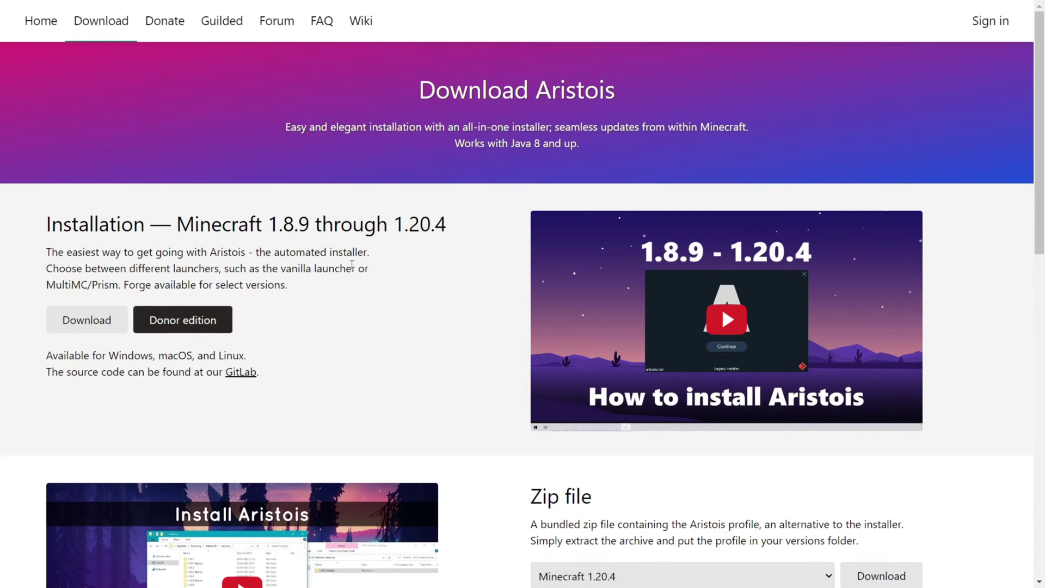
Step: Download the normal edition of the Aristois automated installer for Minecraft 1.8.9 through 1.20.4
scroll(373, 270, "down", 3)
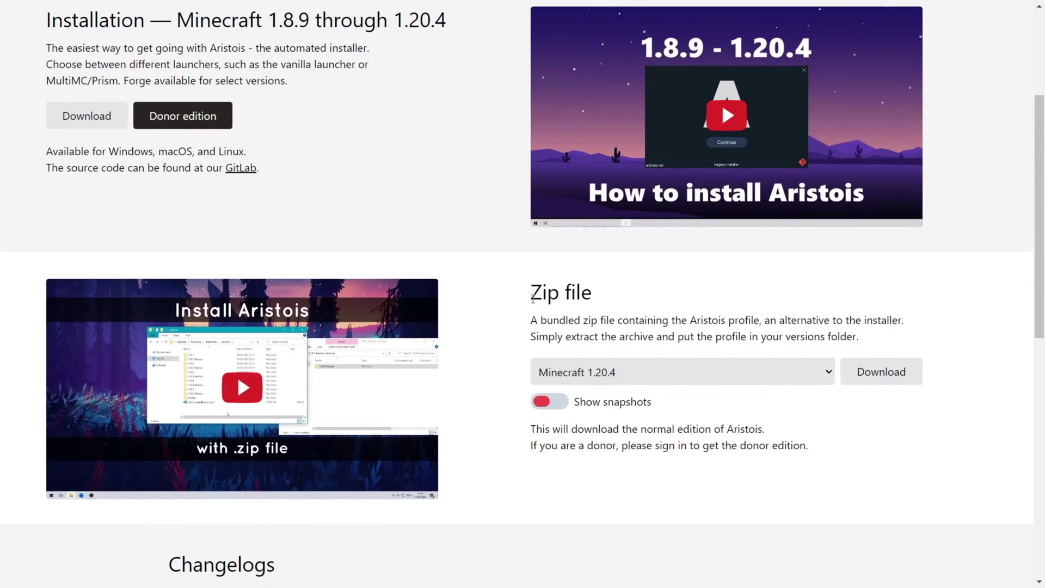
left_click_drag(533, 298, 868, 340)
left_click(851, 435)
scroll(385, 363, "up", 3)
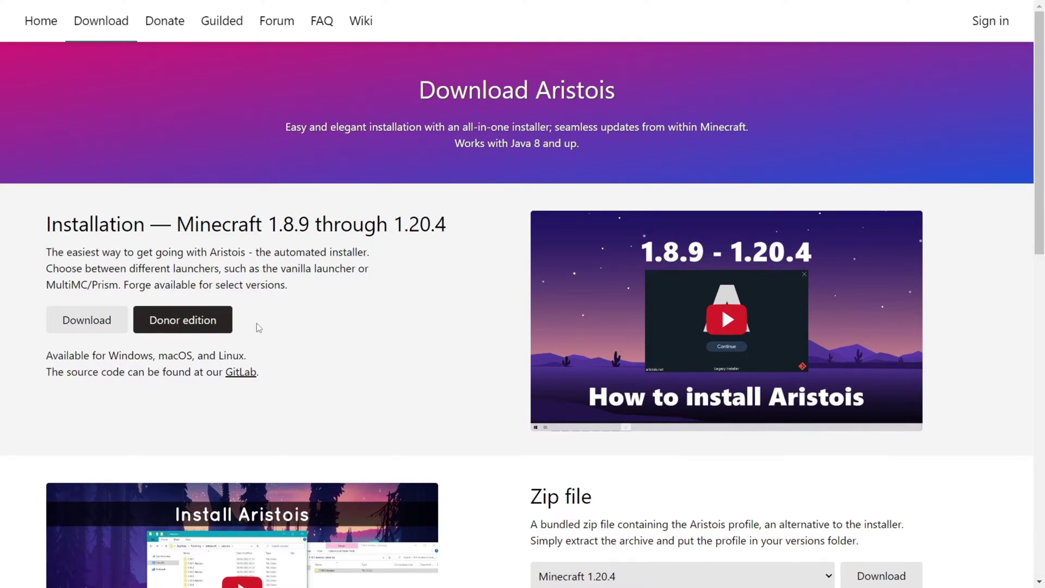
left_click(96, 325)
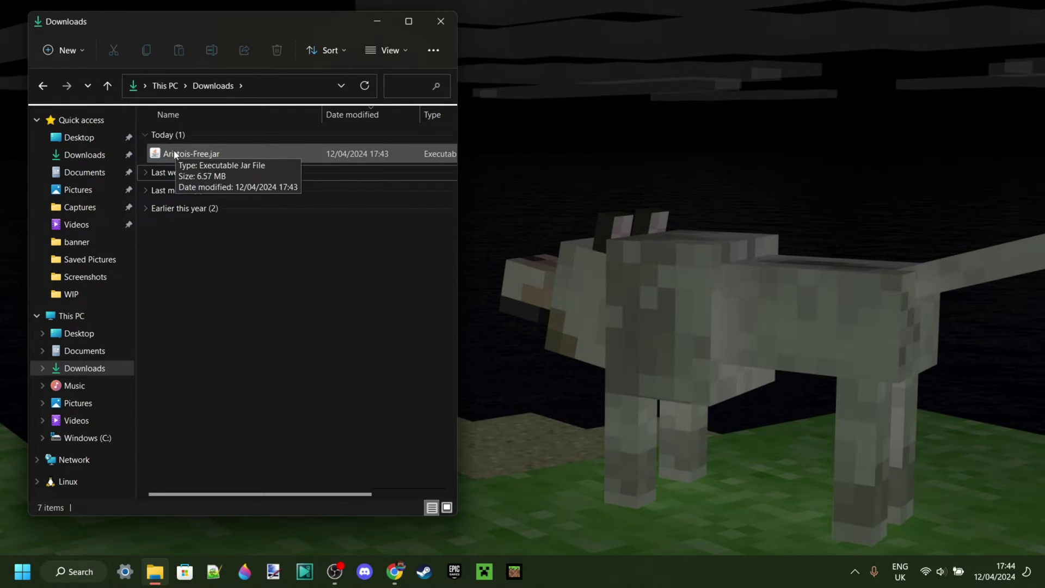
Step: Open Aristois-Free.jar from the Downloads folder with Java(TM) Platform SE binary and place the installer window clear of the file list
right_click(174, 154)
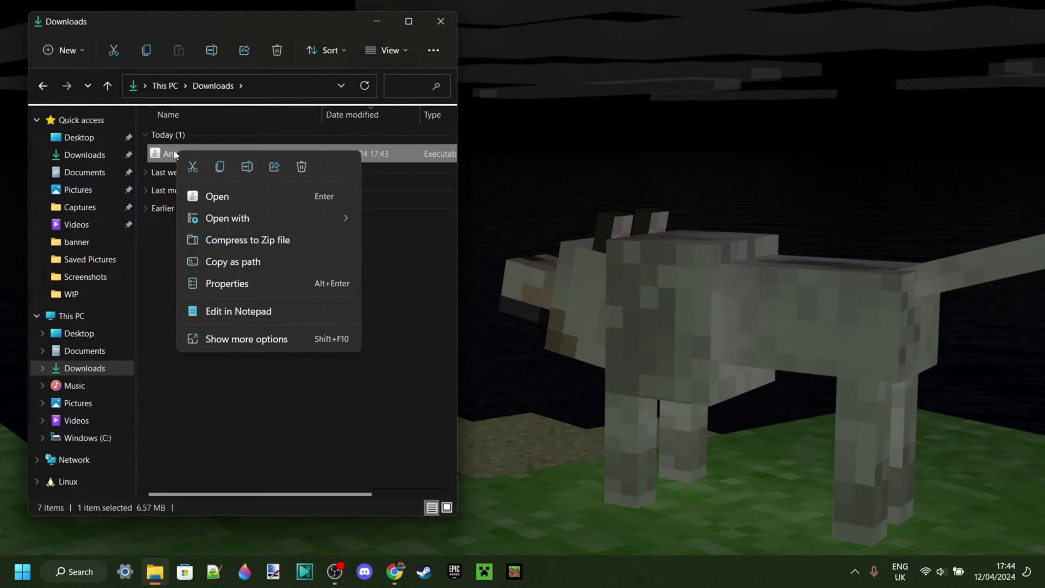
mouse_move(306, 217)
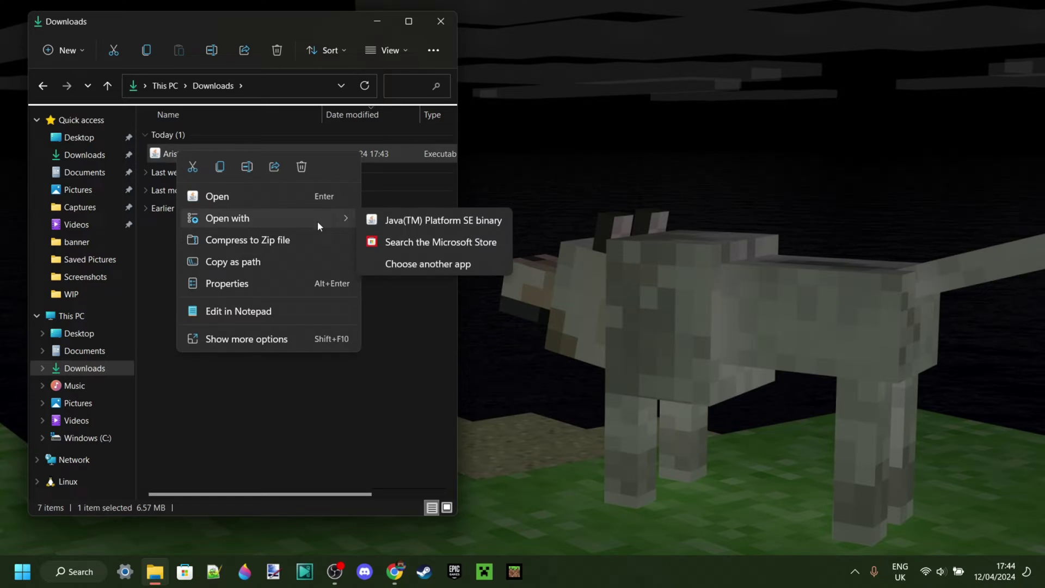
left_click(431, 222)
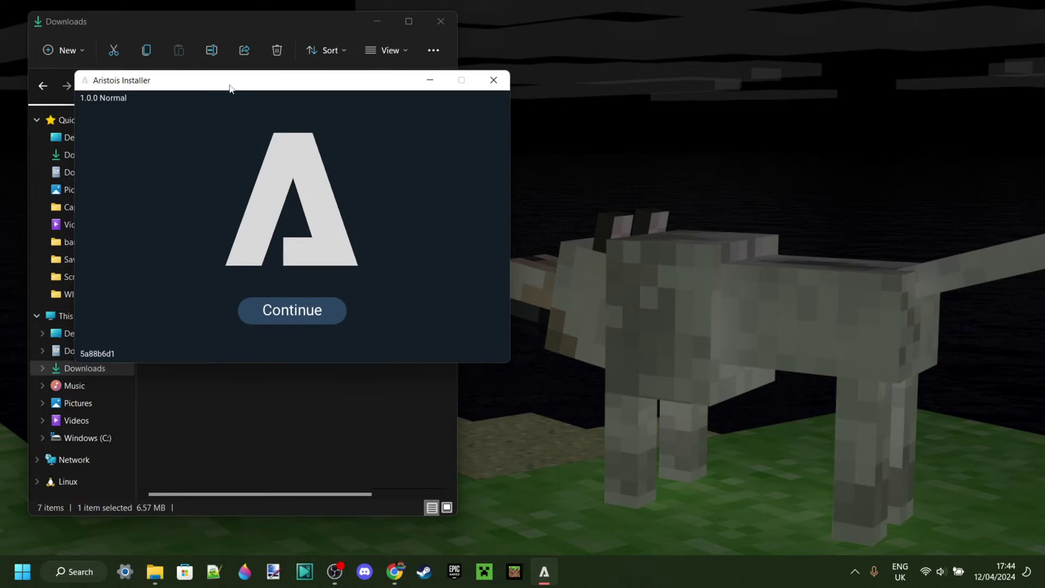
left_click_drag(229, 86, 485, 84)
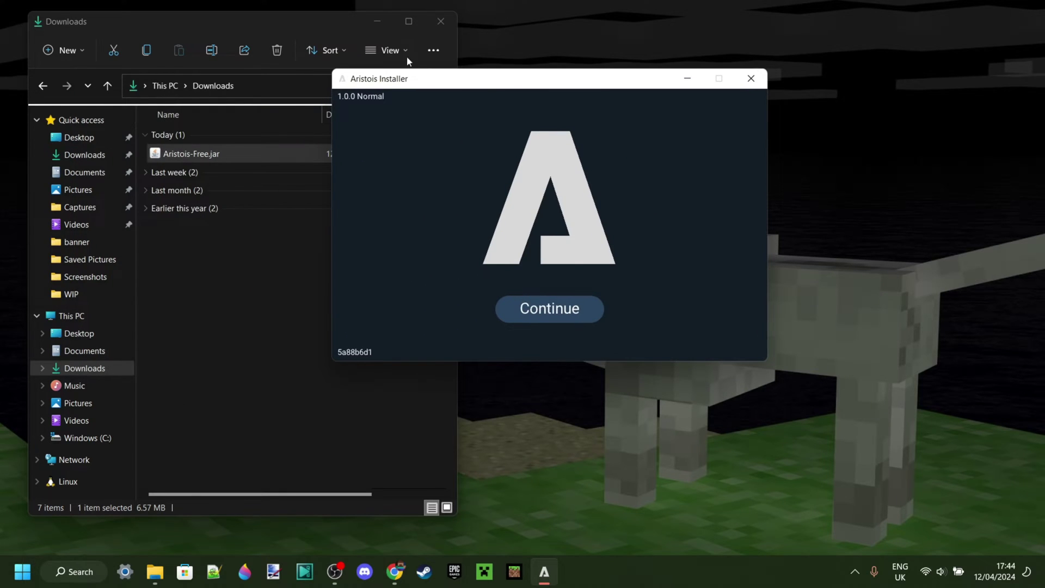
Step: Set the Aristois installer to Minecraft 1.8.9 and enable the clean install option
left_click(549, 308)
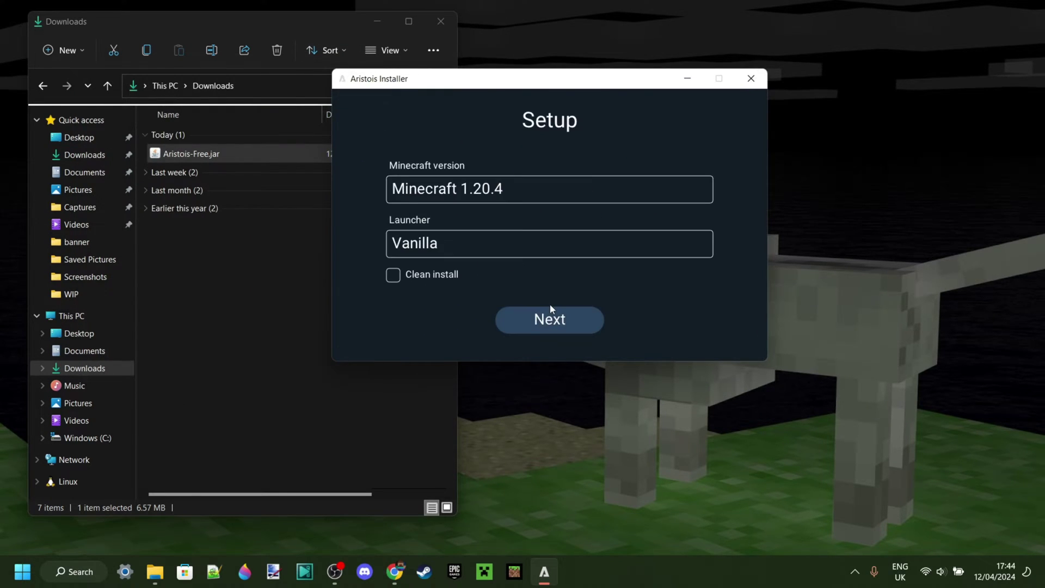
left_click(507, 186)
scroll(552, 265, "down", 3)
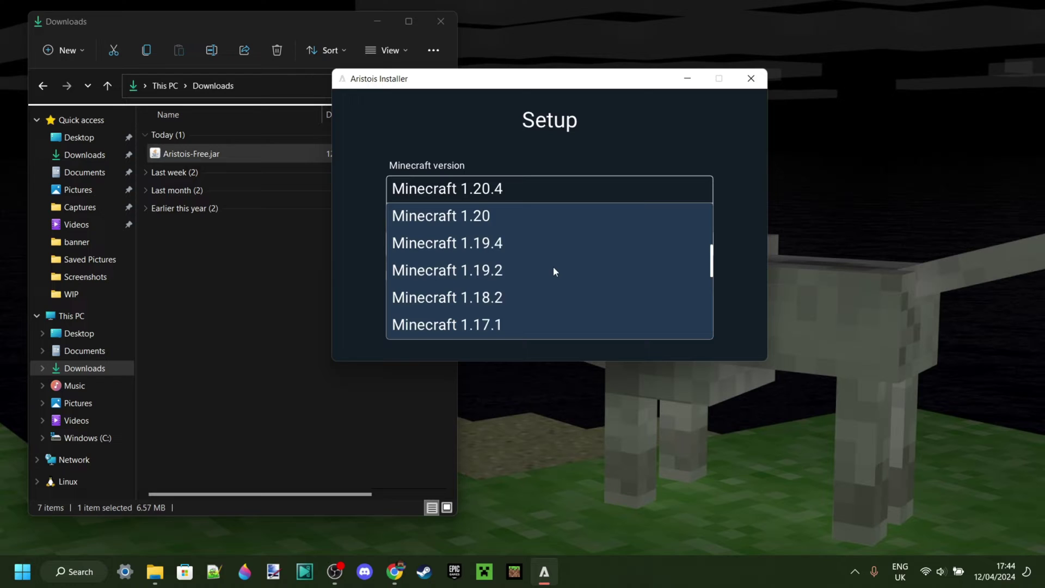
scroll(539, 280, "down", 1)
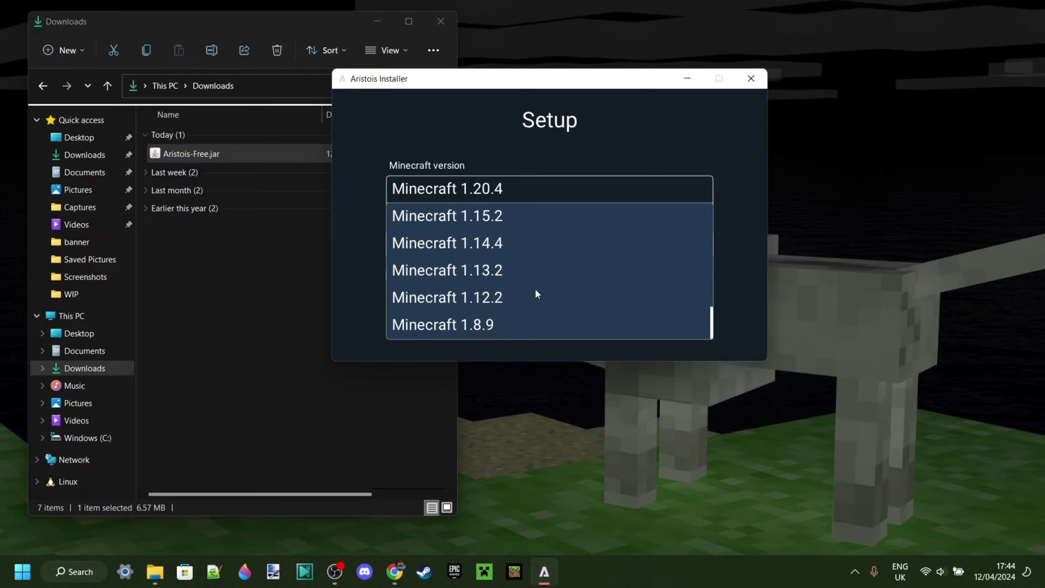
left_click(490, 324)
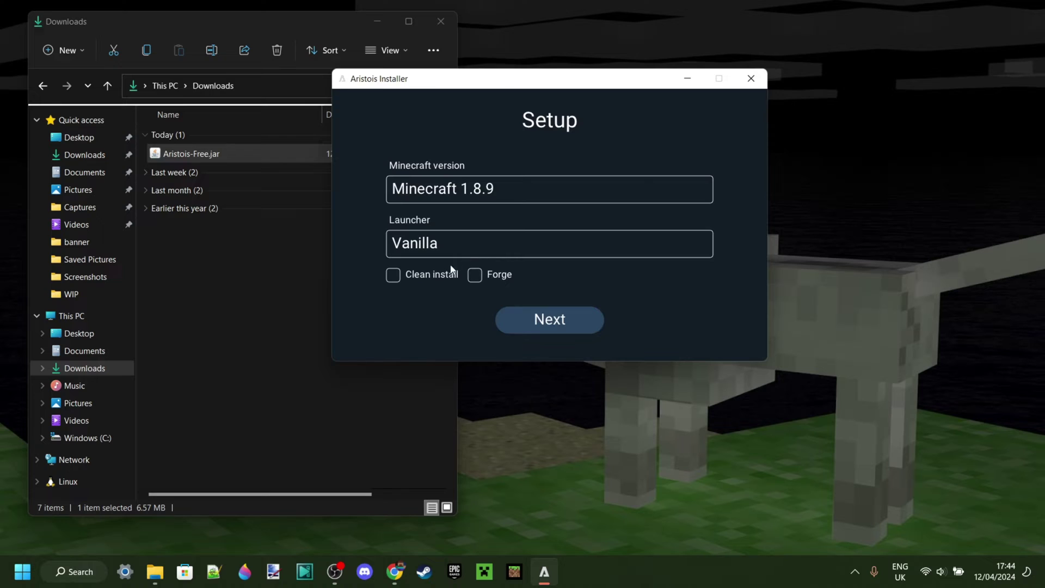
left_click(393, 275)
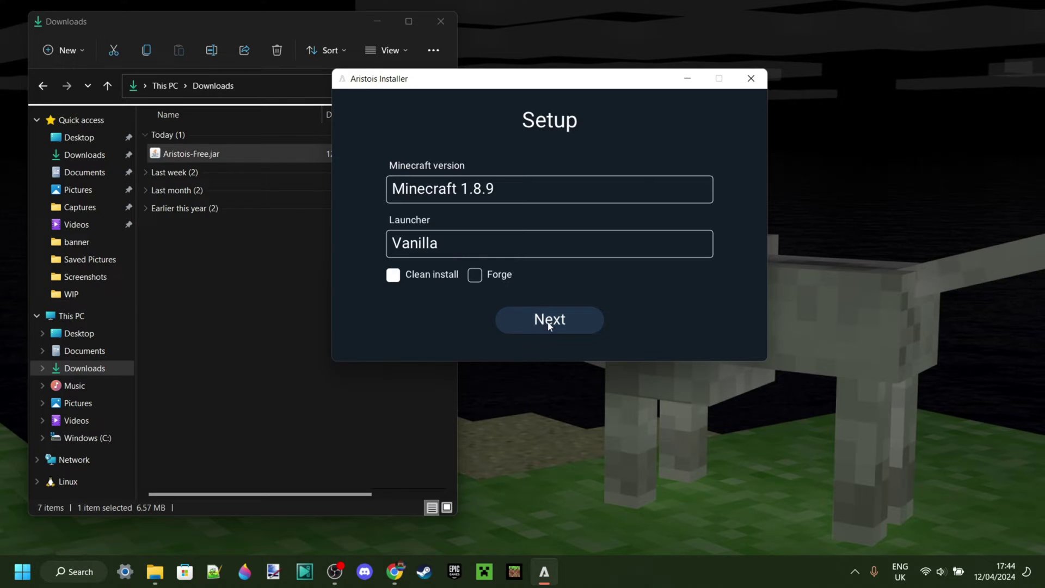
Step: Install Aristois into the detected .minecraft directory and close the installer
left_click(549, 324)
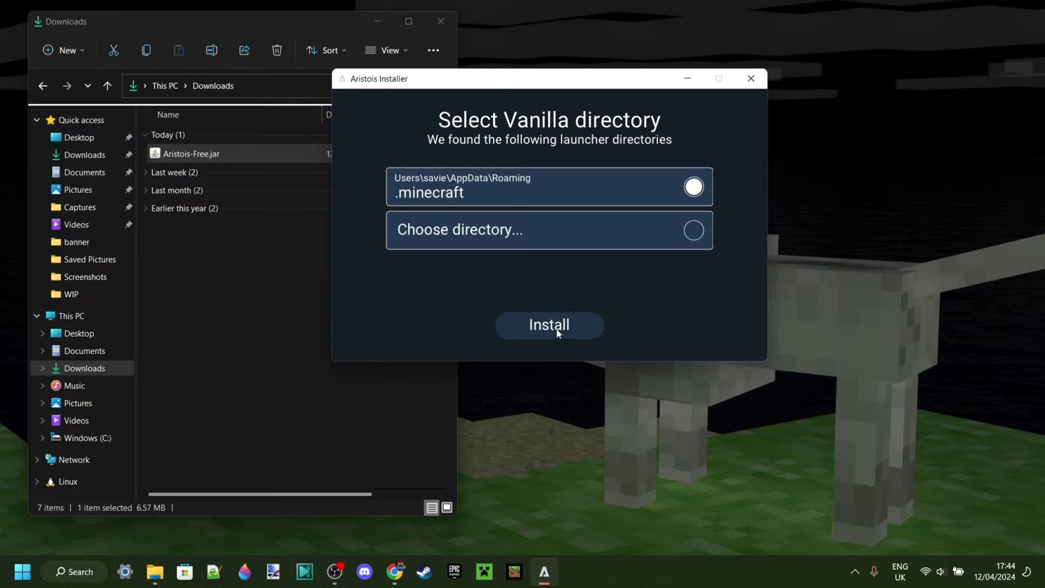
left_click(557, 331)
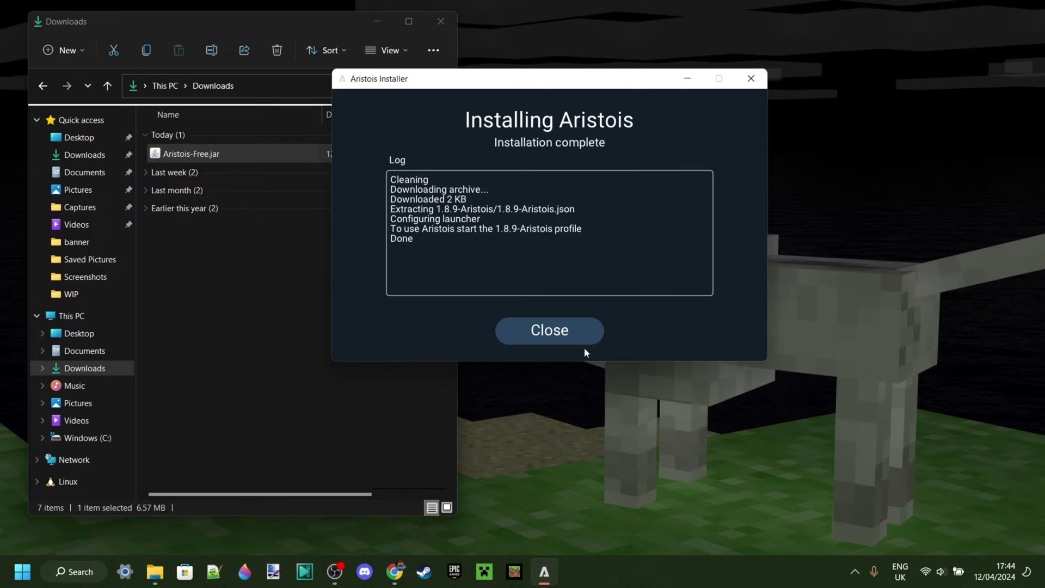
left_click(571, 330)
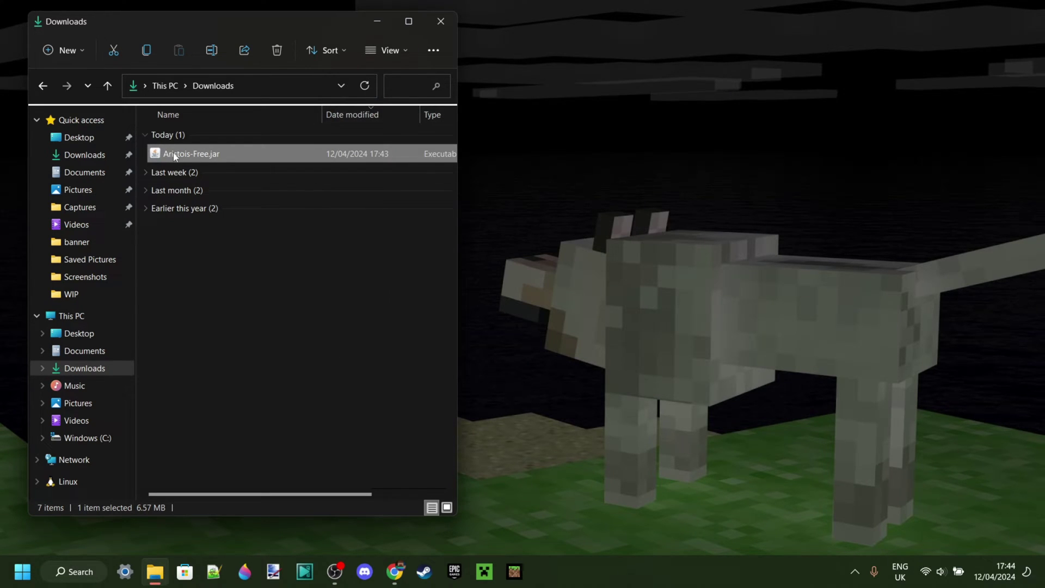
Step: Delete Aristois-Free.jar from the Downloads folder and close the folder window
right_click(176, 158)
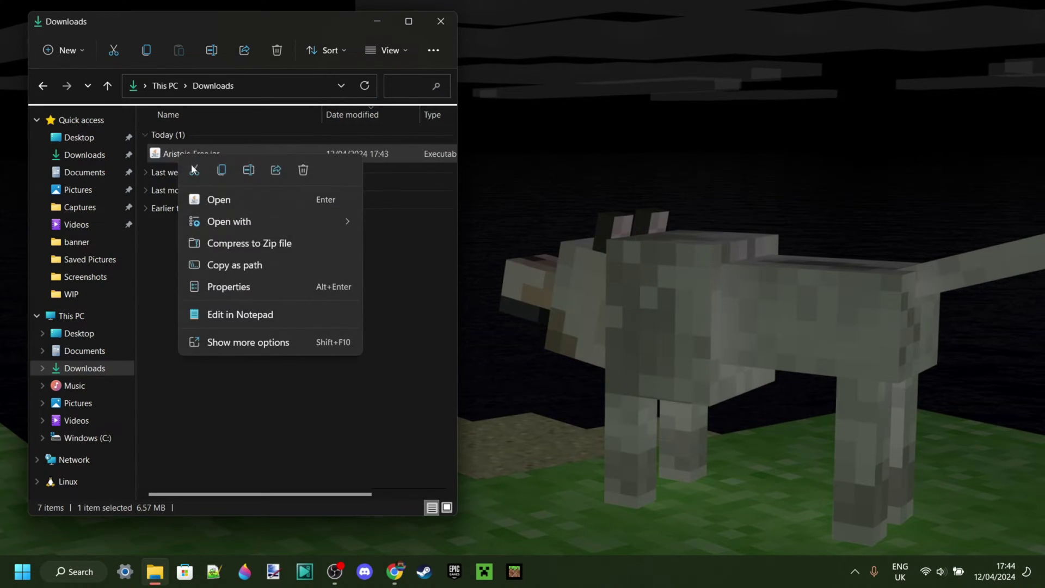
left_click(311, 173)
left_click(440, 19)
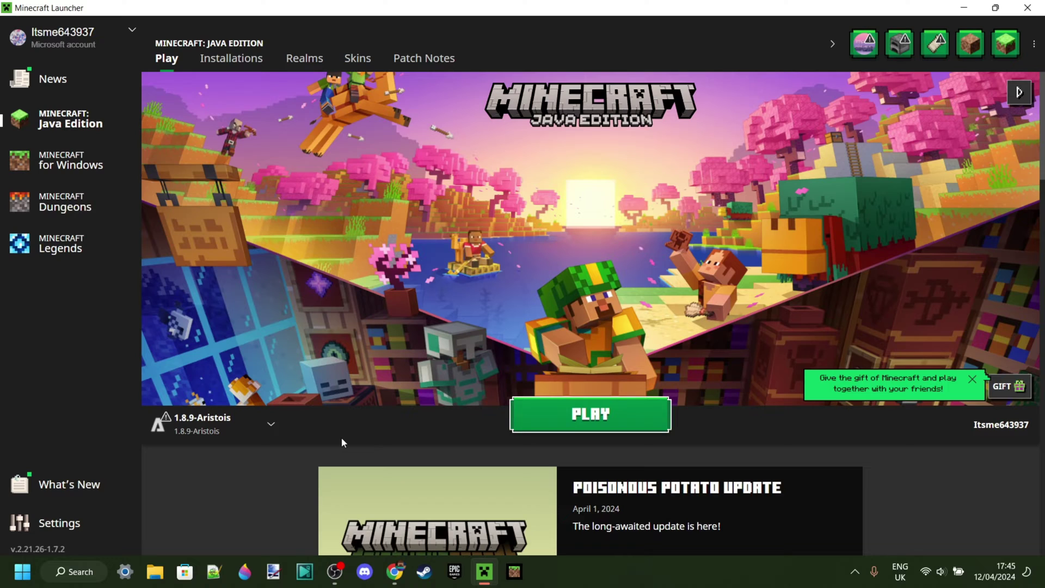
Step: Choose the 1.8.9-Aristois installation in the Minecraft Launcher and play it, accepting the modified-installation warning
left_click(244, 428)
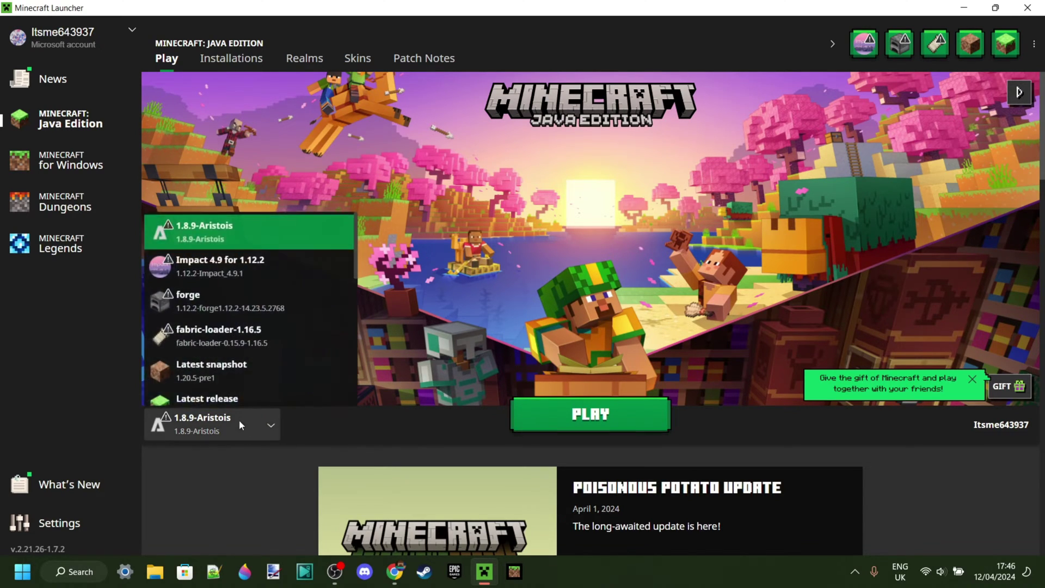
left_click(260, 246)
left_click(593, 423)
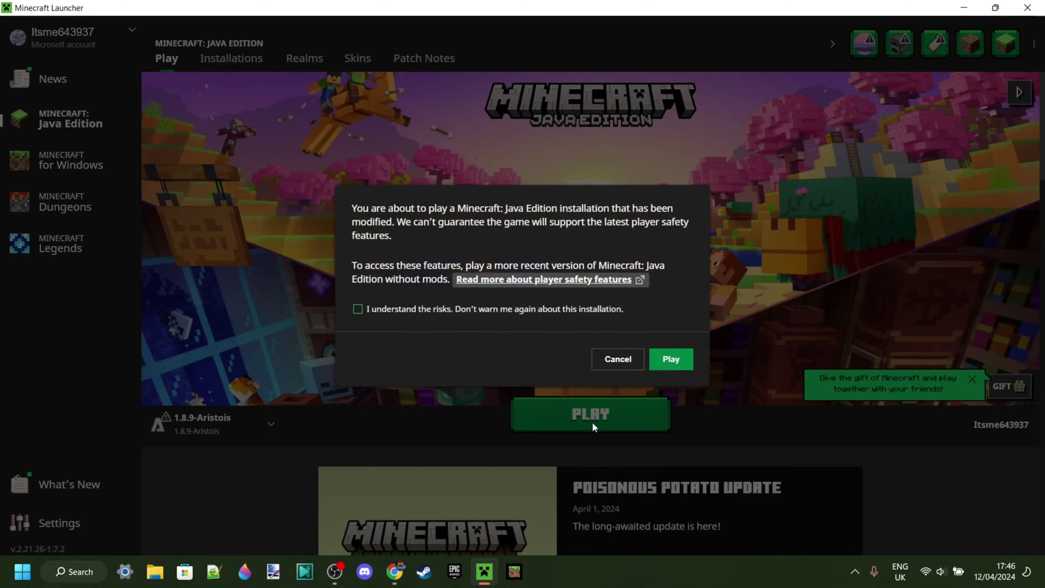
left_click(358, 309)
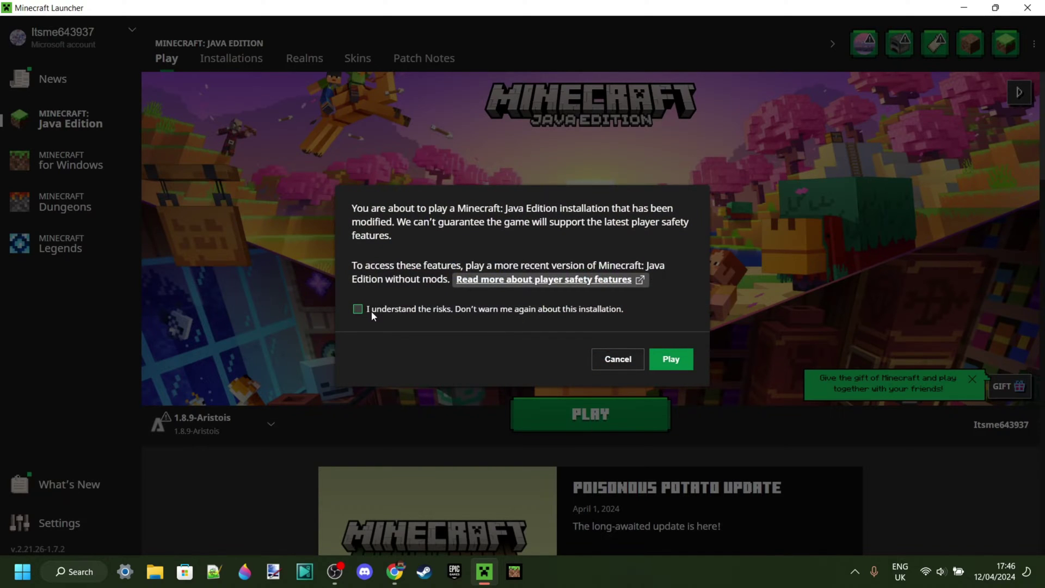
left_click(671, 359)
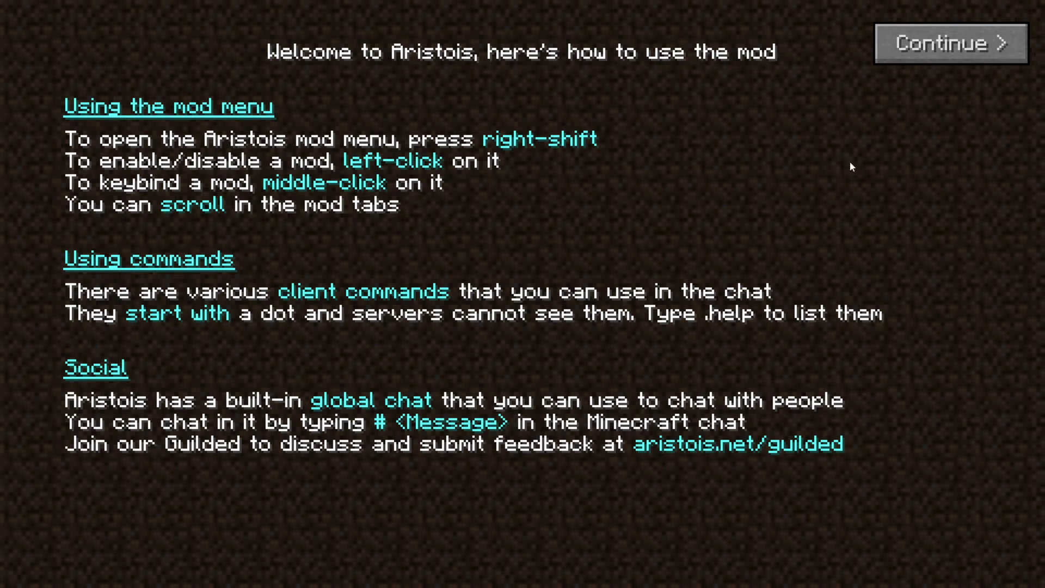
Step: Continue past the Aristois welcome, Guilded, donation and changelog screens and enter singleplayer
left_click(955, 49)
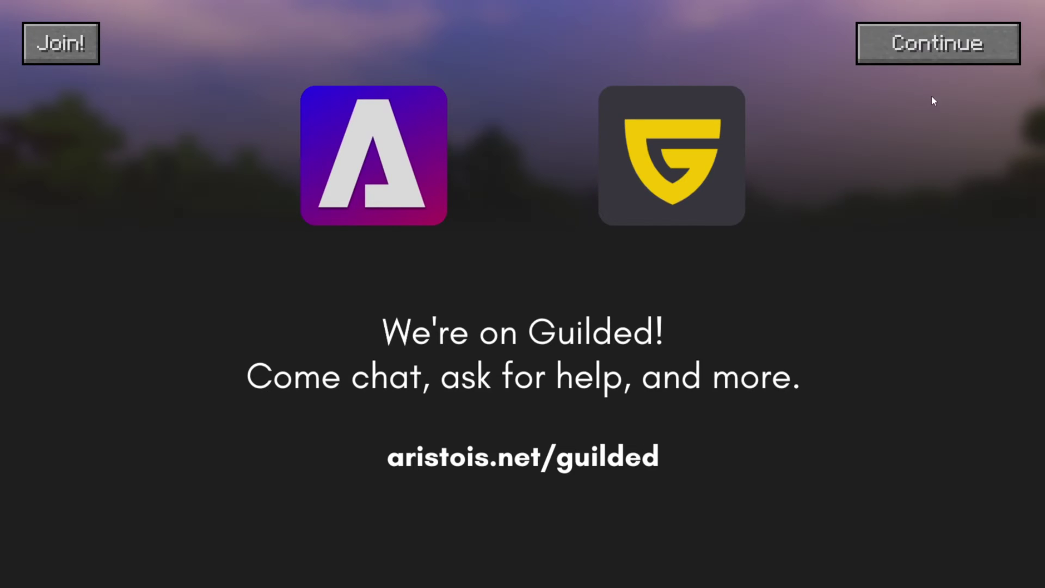
left_click(951, 52)
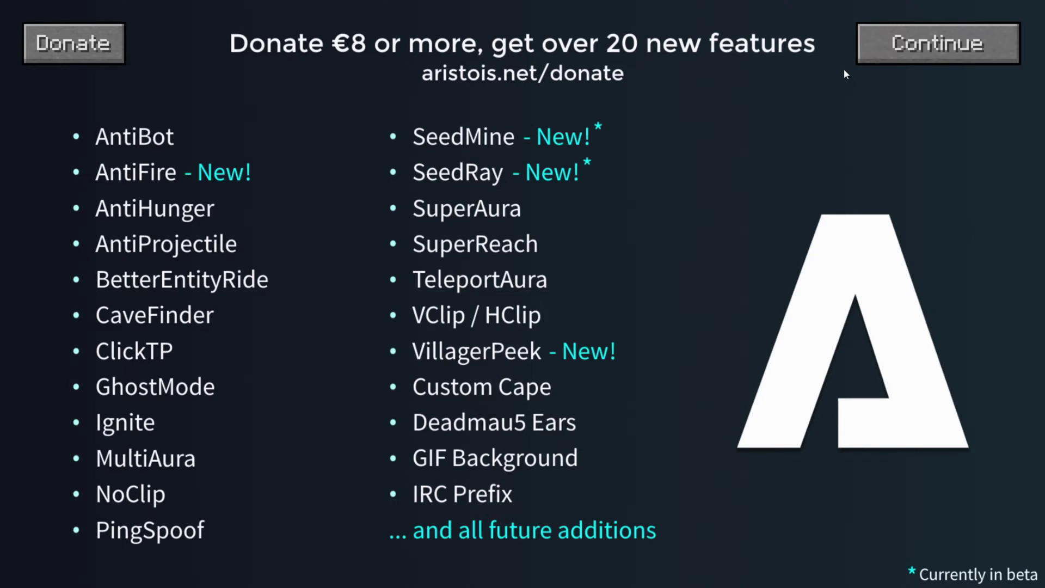
left_click(925, 46)
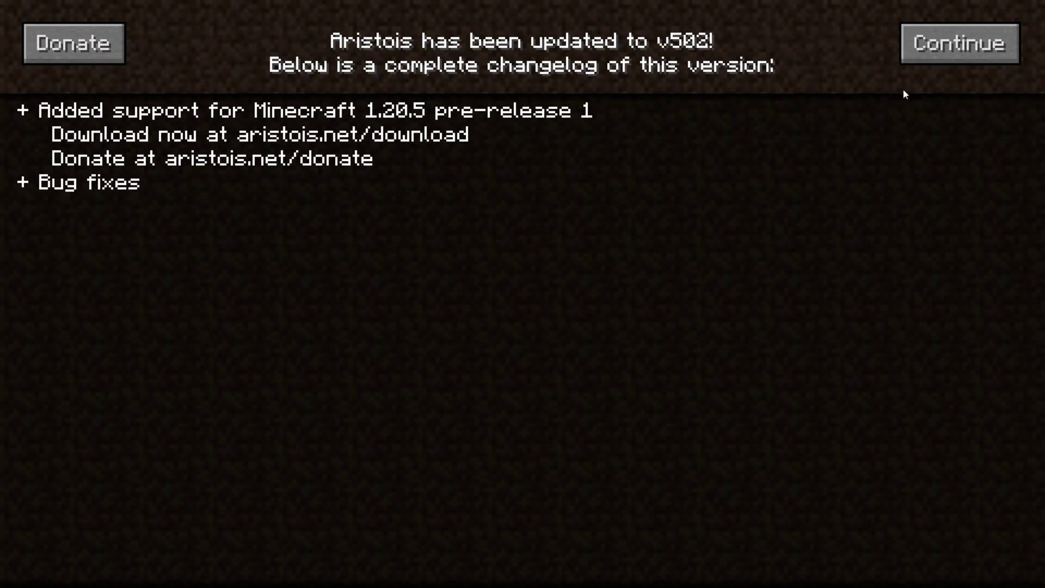
left_click(930, 50)
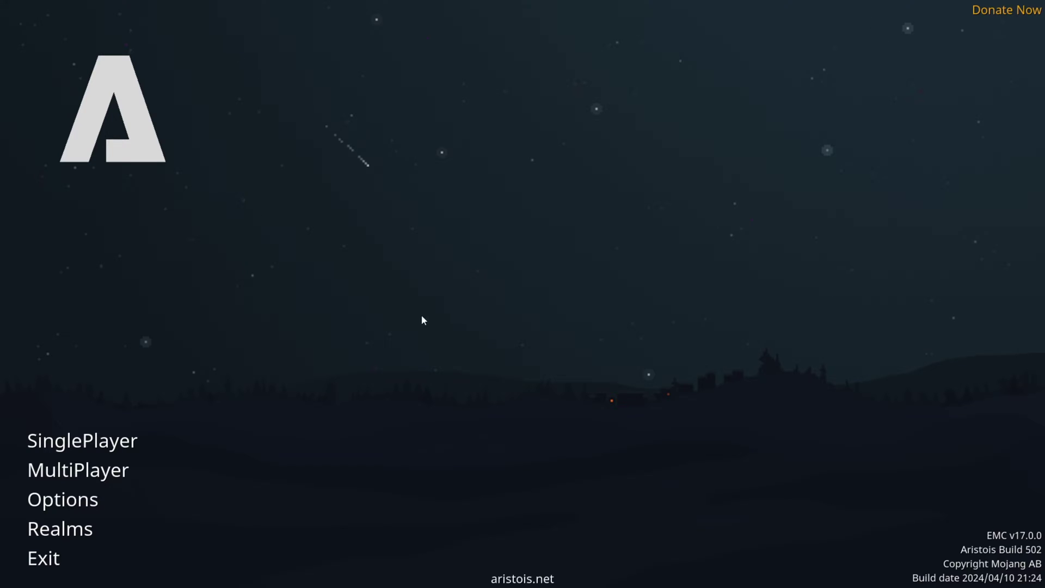
left_click(110, 450)
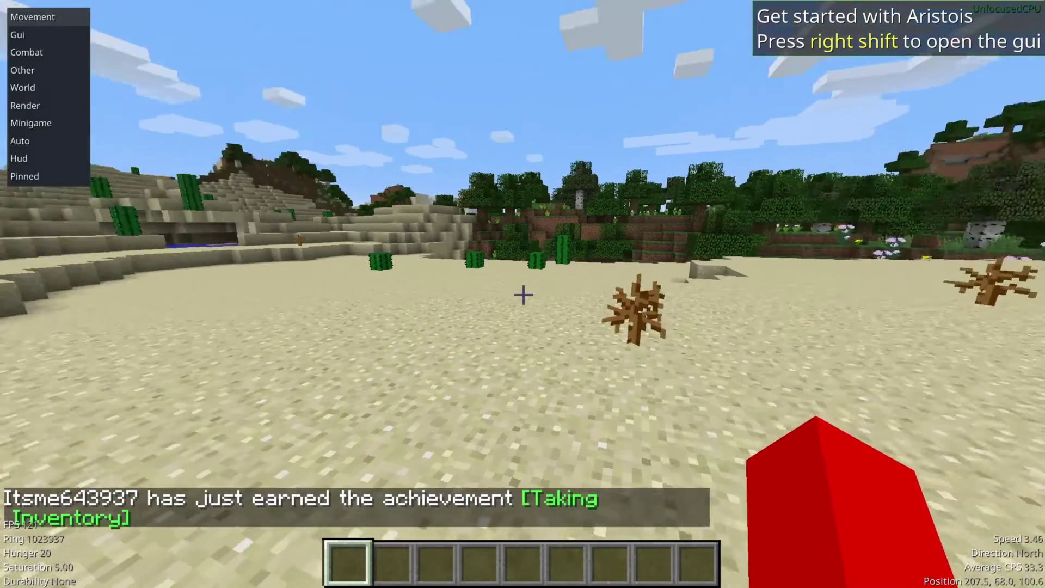
Step: Walk around the desert in the world and switch the camera to the front-facing third-person view
key("w")
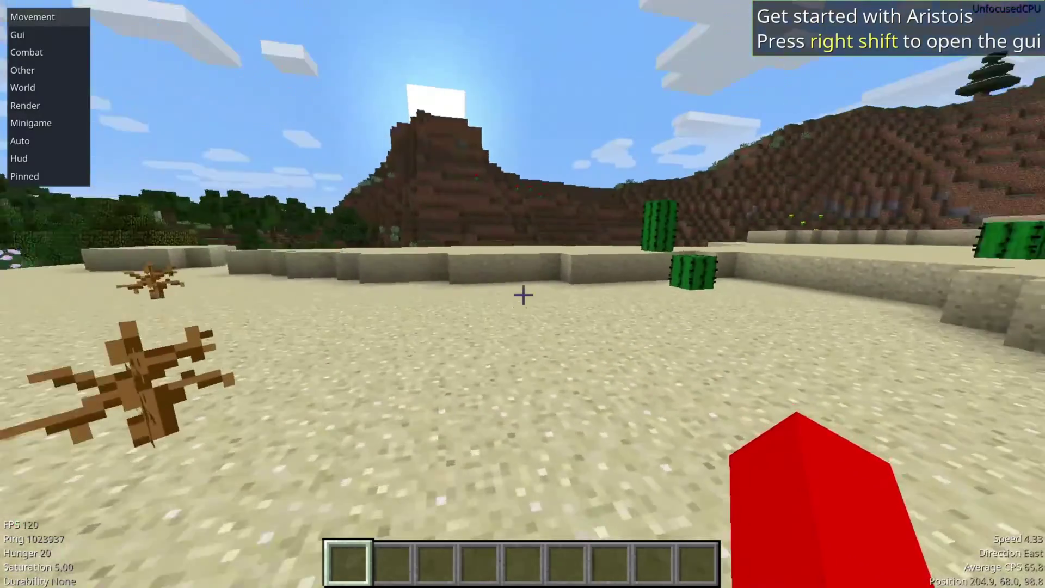
key("w")
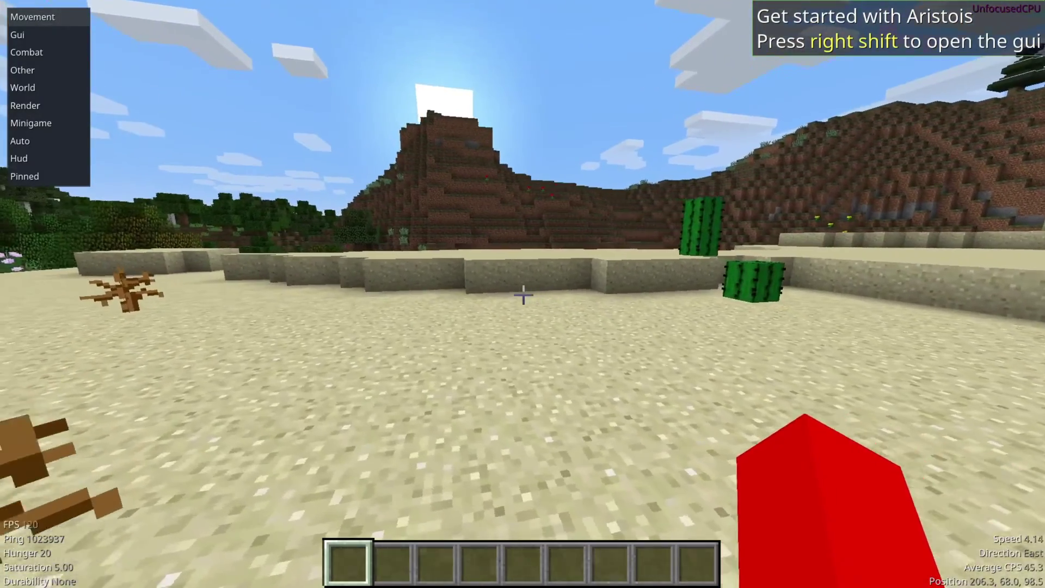
key("w")
key("F5")
key("F5")
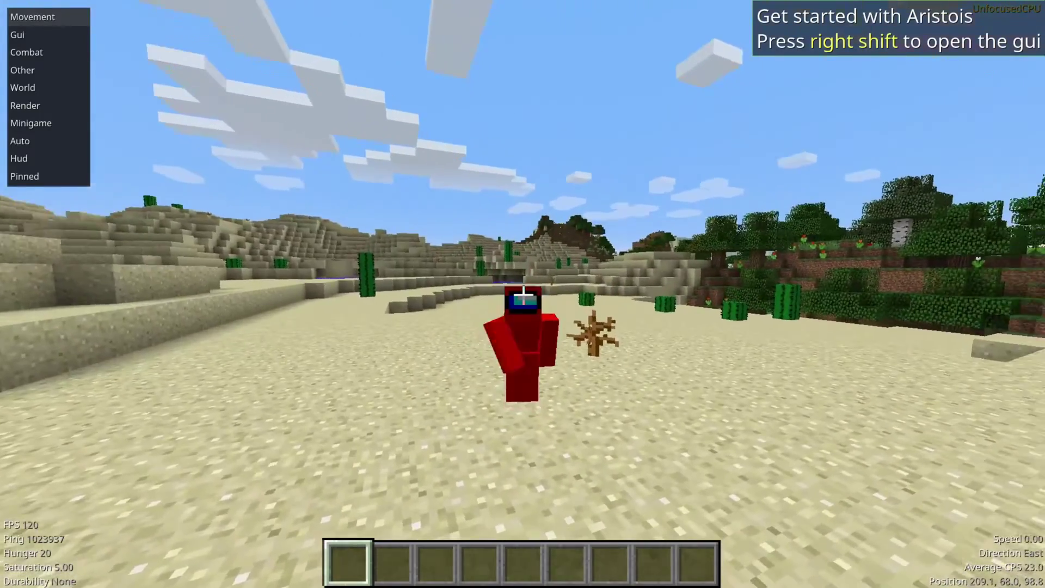
key("w")
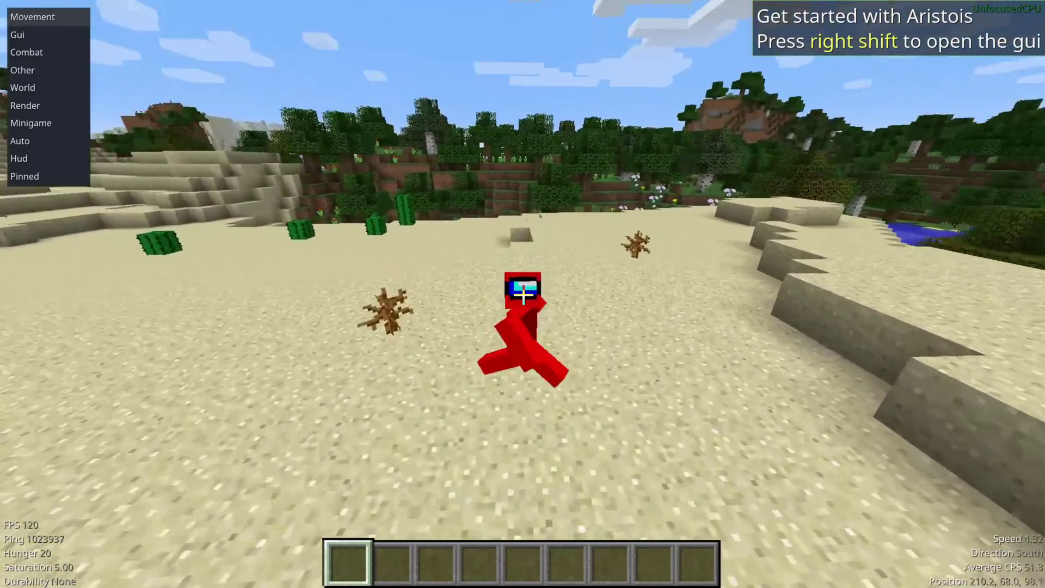
key("w")
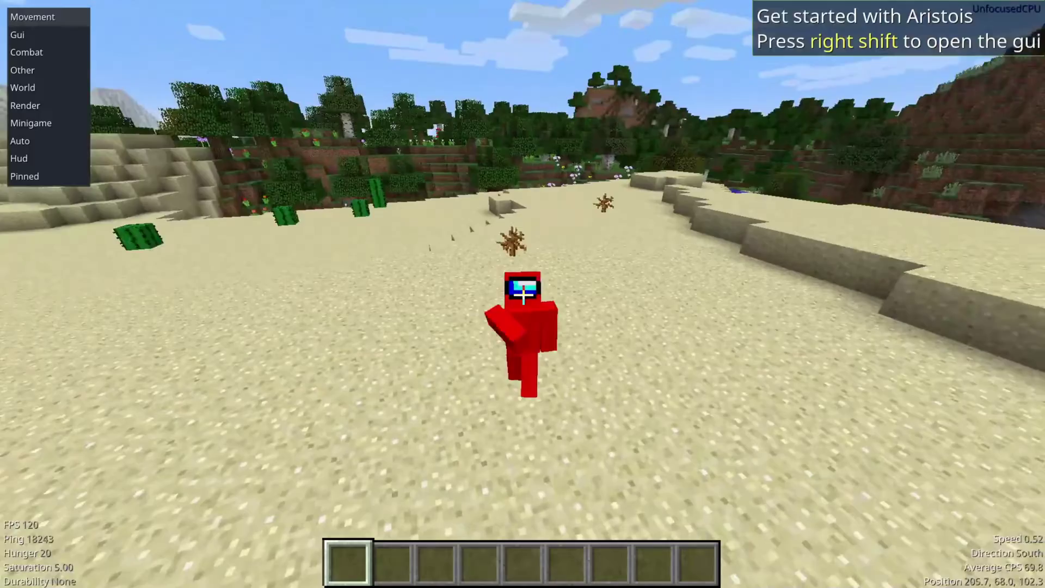
key("s")
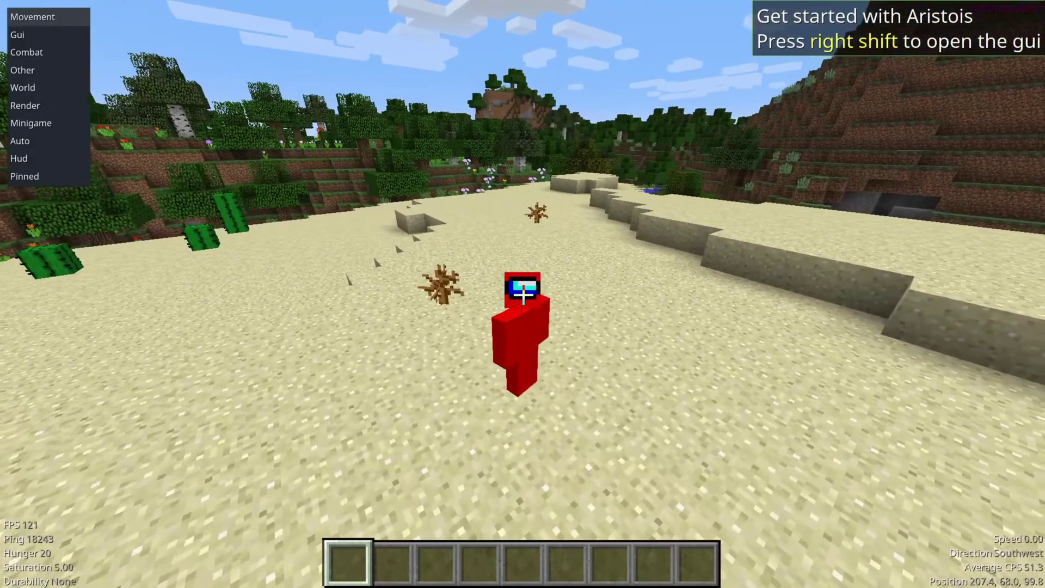
Step: Switch the camera back to first-person view and walk a short way across the desert
key("F5")
key("w")
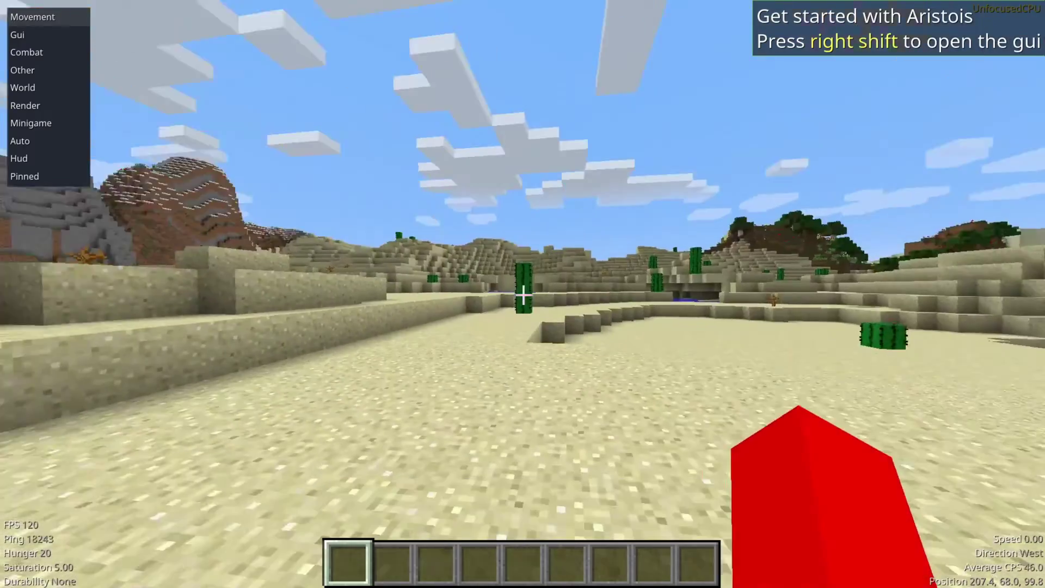
key("a")
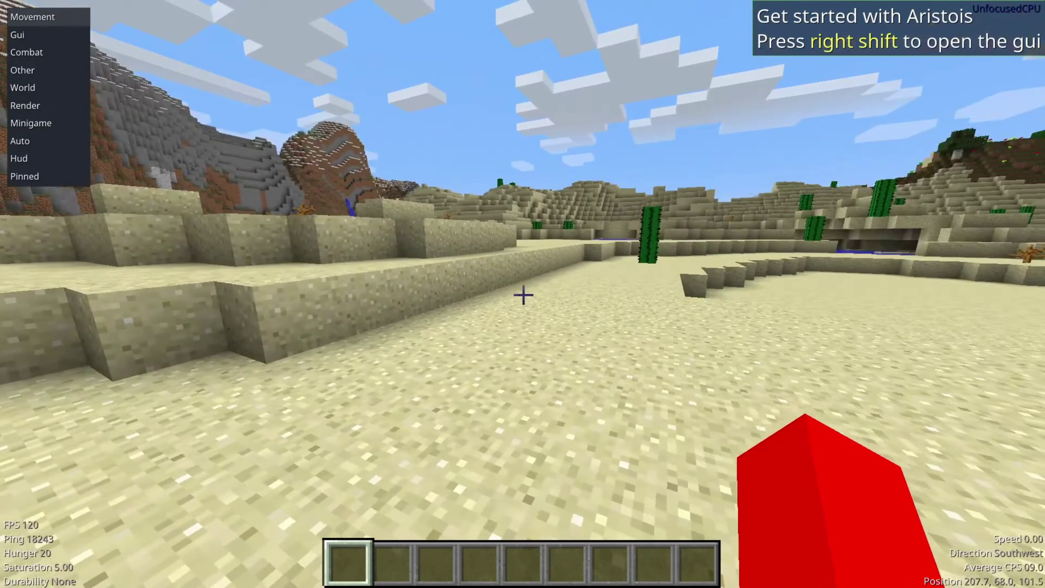
Step: Open the Aristois mod menu, dismiss the UI Tutorial and look through the World and Render mod lists
key("Shift_R")
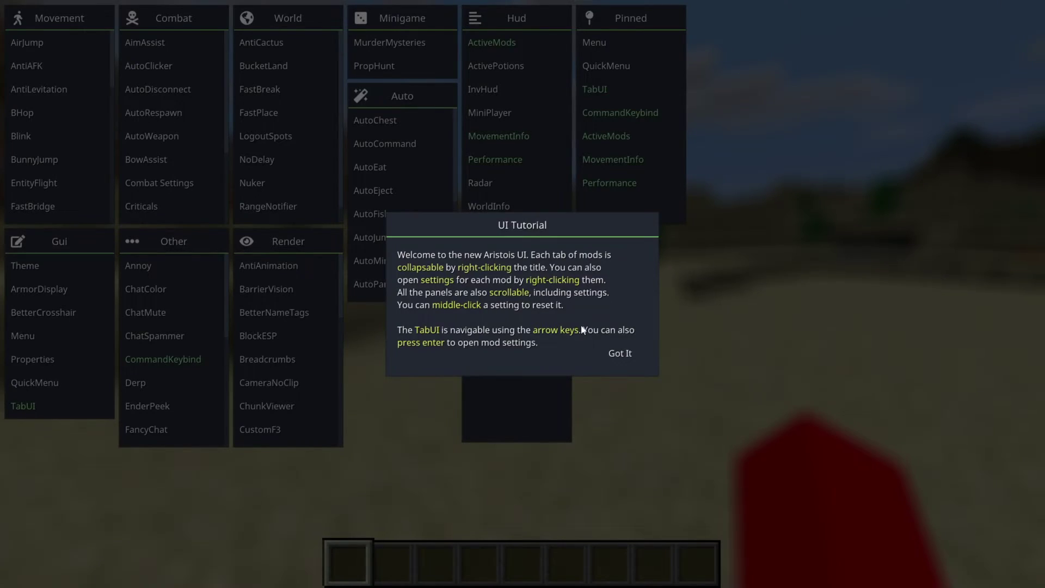
left_click(622, 355)
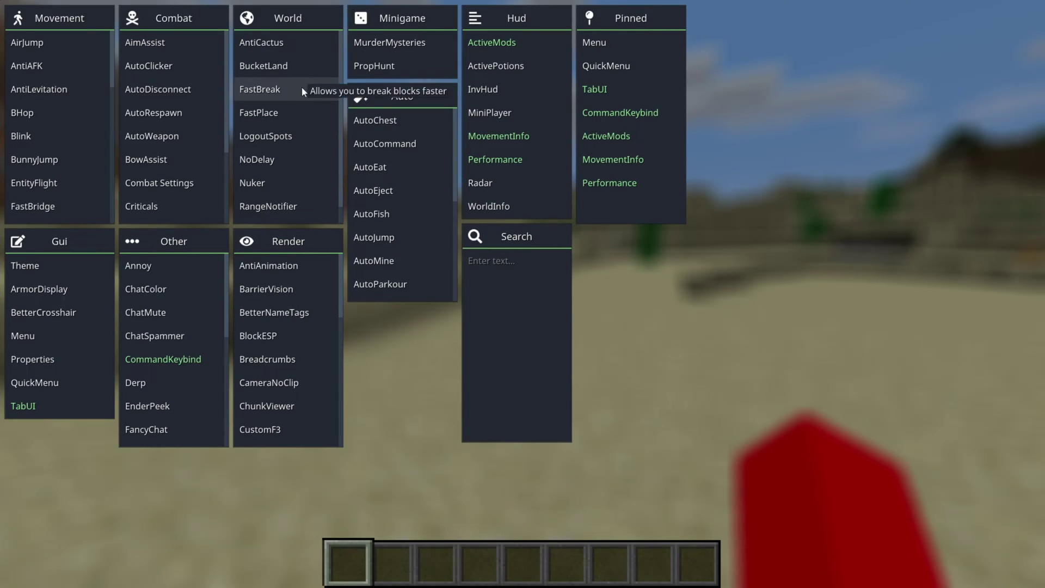
scroll(301, 90, "down", 1)
scroll(301, 94, "up", 1)
scroll(292, 297, "down", 15)
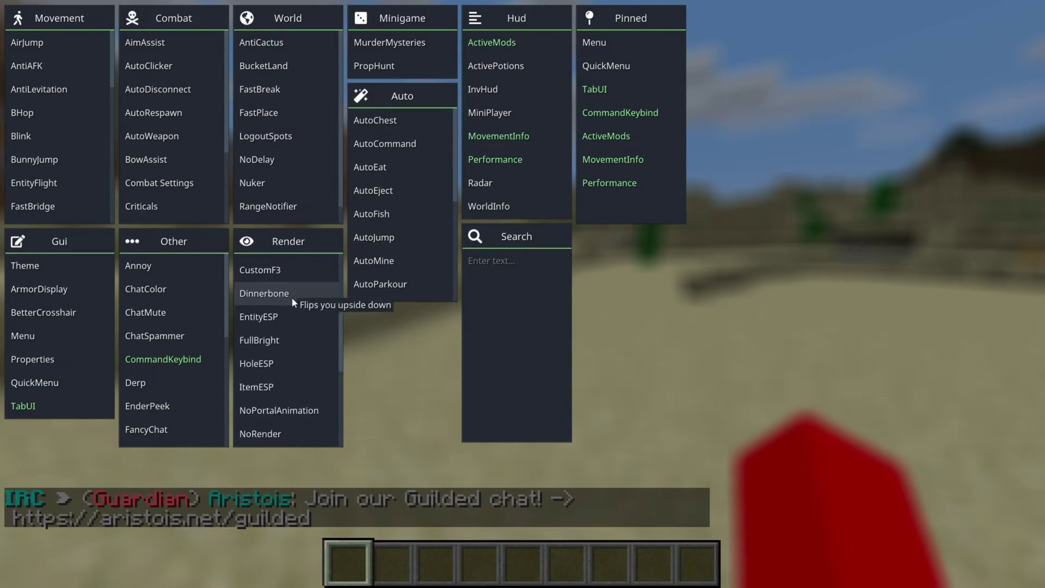
scroll(294, 328, "up", 15)
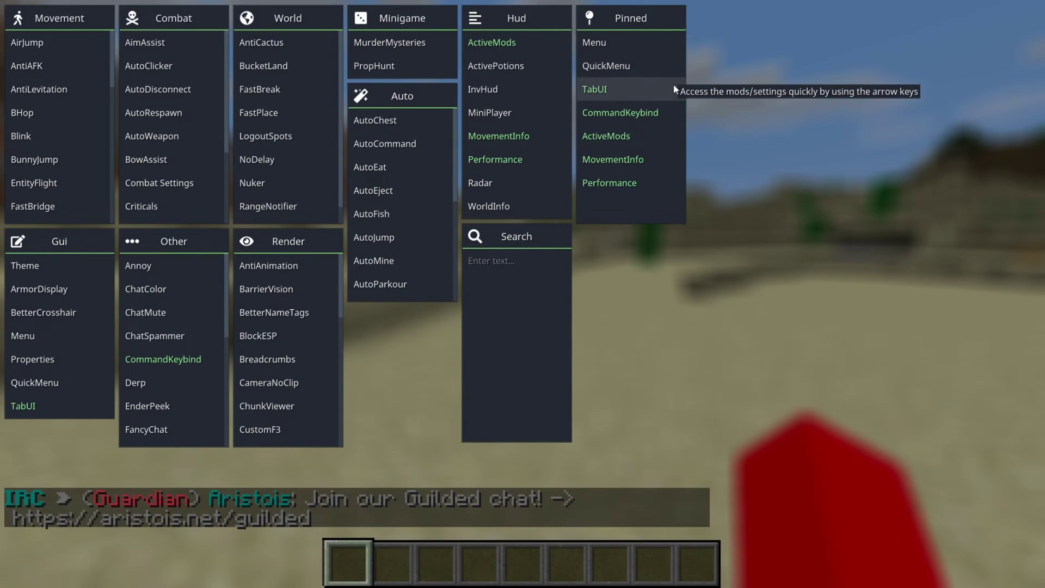
Step: Search the Aristois mods for "auto" and clear the search text
left_click(527, 258)
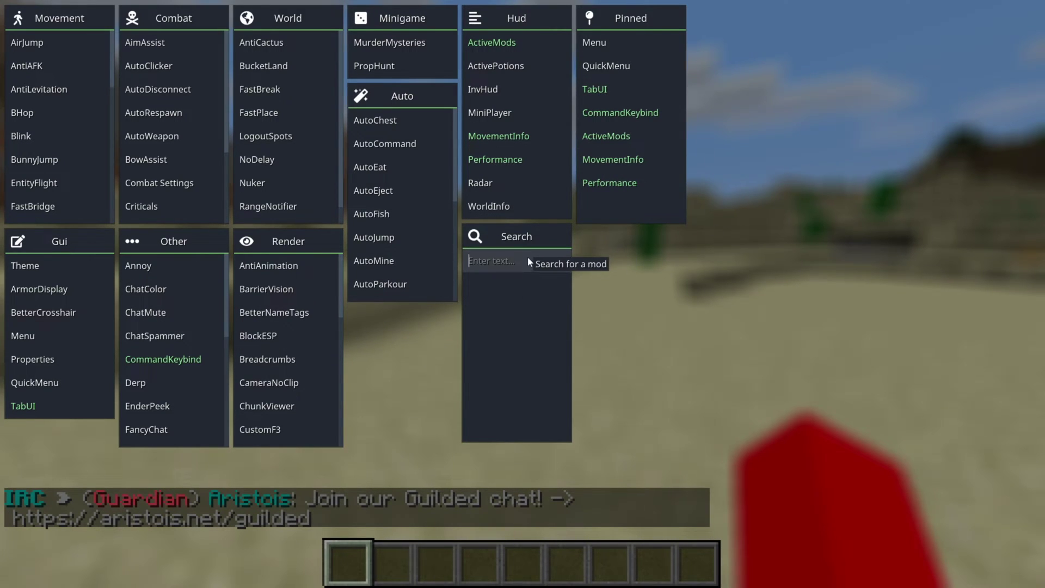
type("auto")
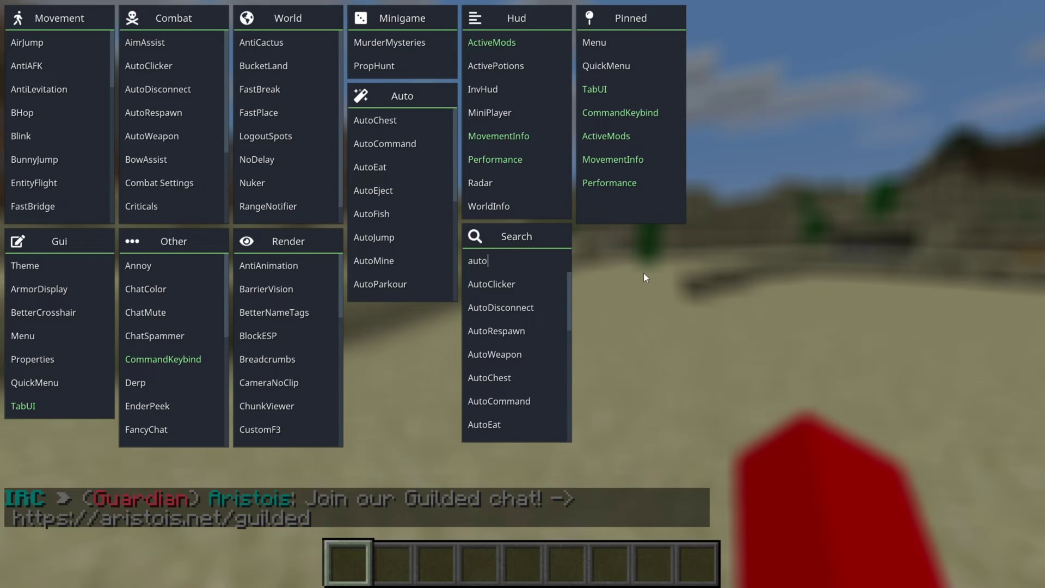
key("BackSpace")
key("BackSpace")
key("BackSpace")
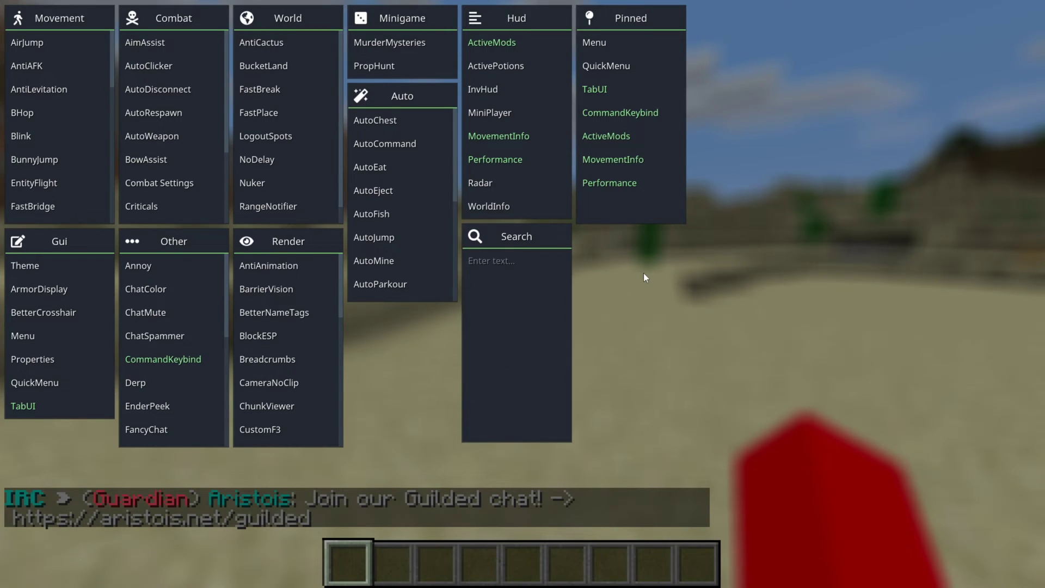
Step: Look through the settings of the AutoChest, AutoCommand, AutoEat and AutoEject mods, and return to the game
left_click(426, 126)
left_click(388, 122)
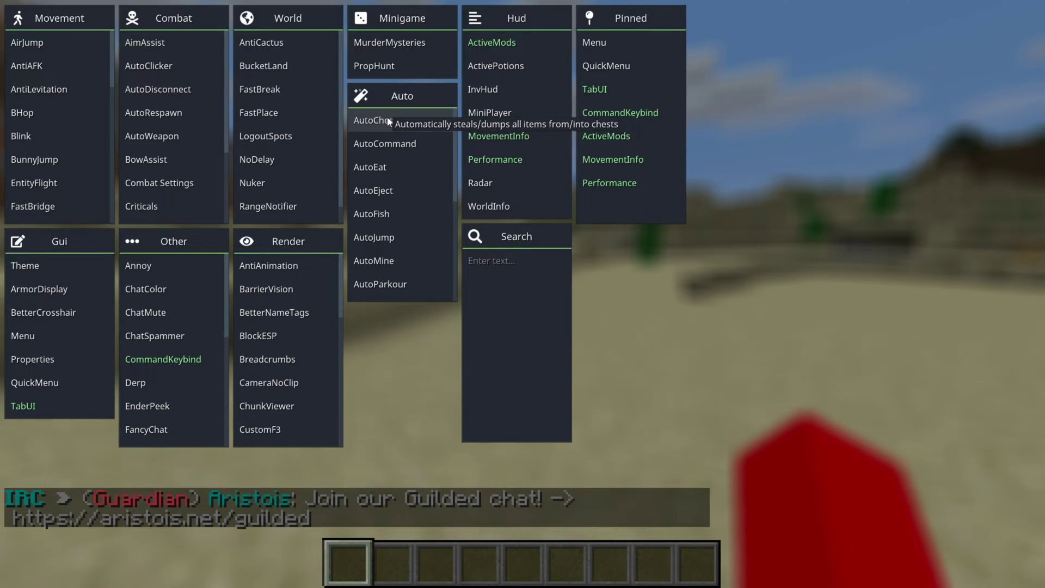
right_click(389, 120)
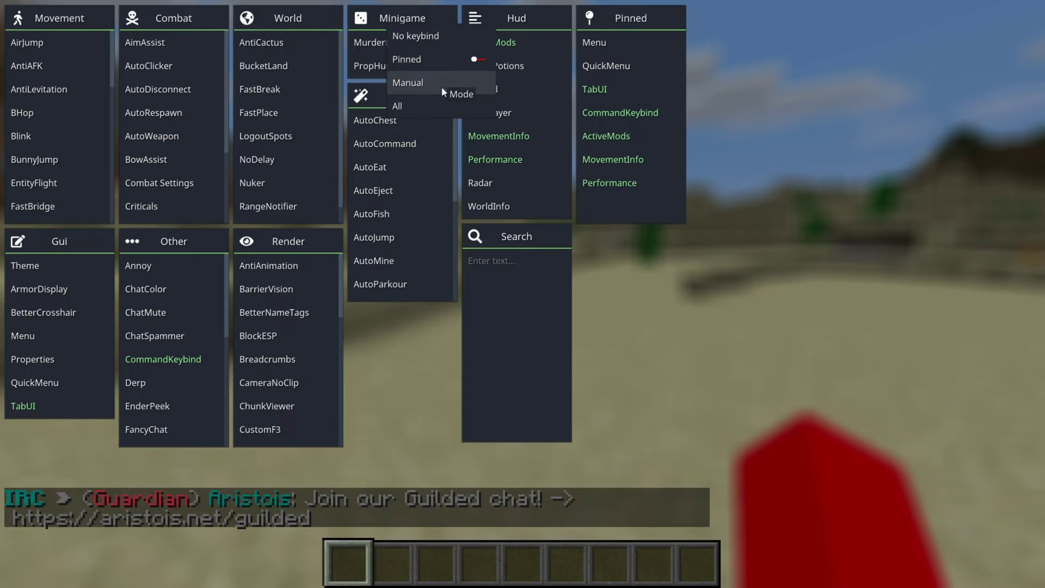
right_click(401, 148)
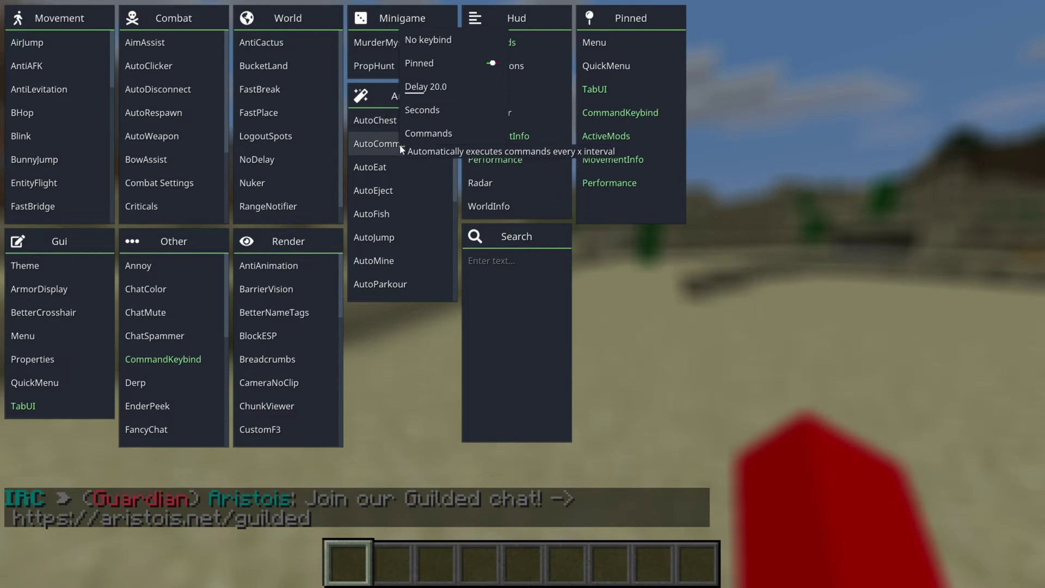
right_click(384, 163)
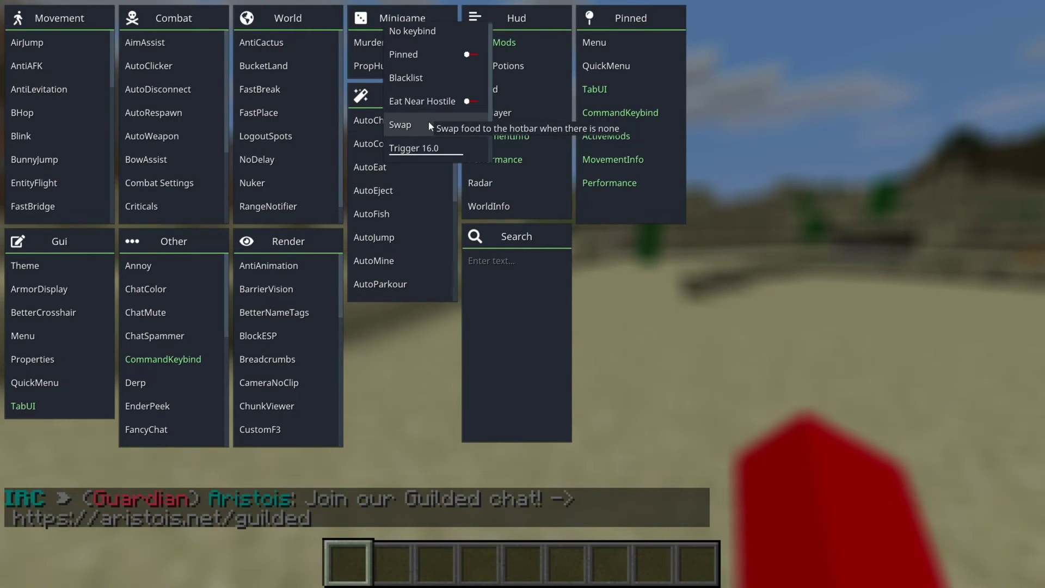
scroll(422, 141, "down", 2)
right_click(400, 190)
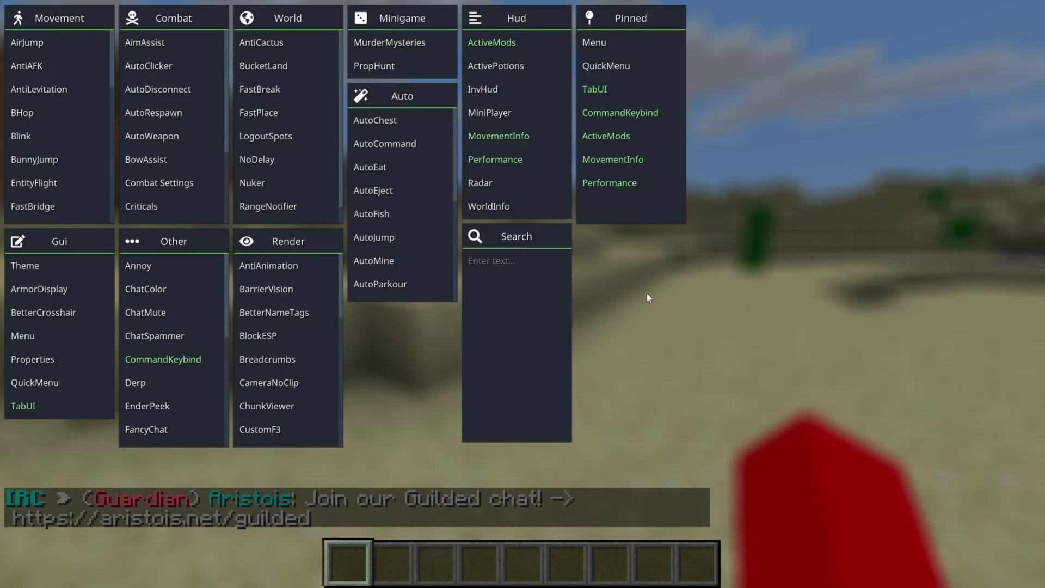
key("Escape")
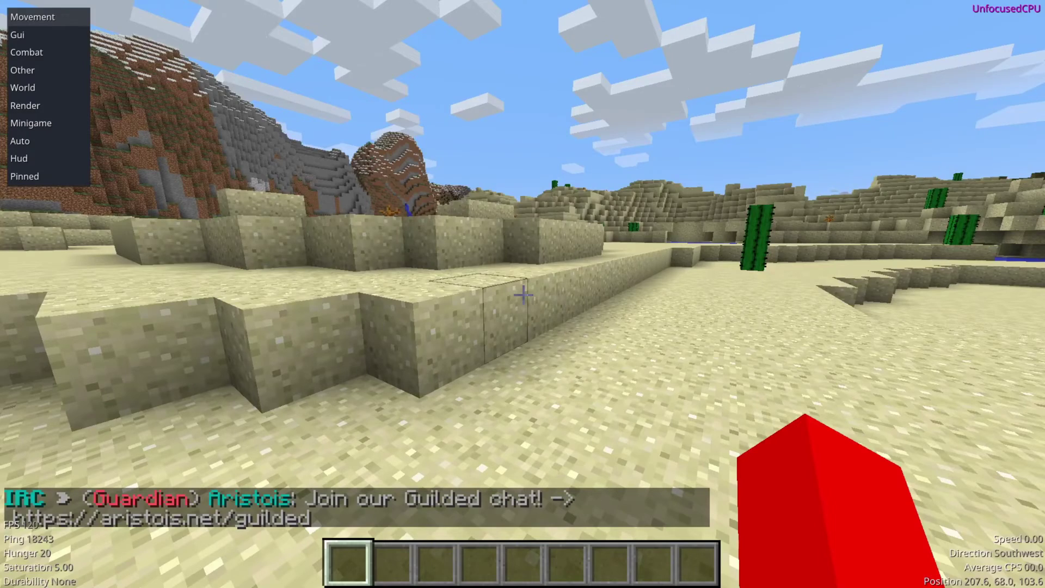
Step: Inspect the settings of the MovementInfo and Performance HUD mods and turn both mods off
key("a")
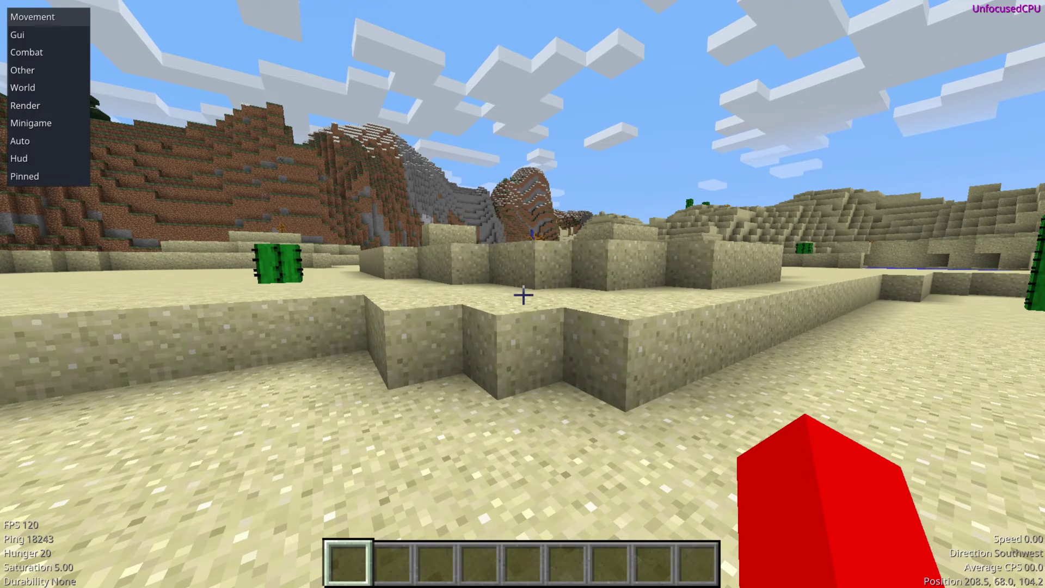
key("Shift_R")
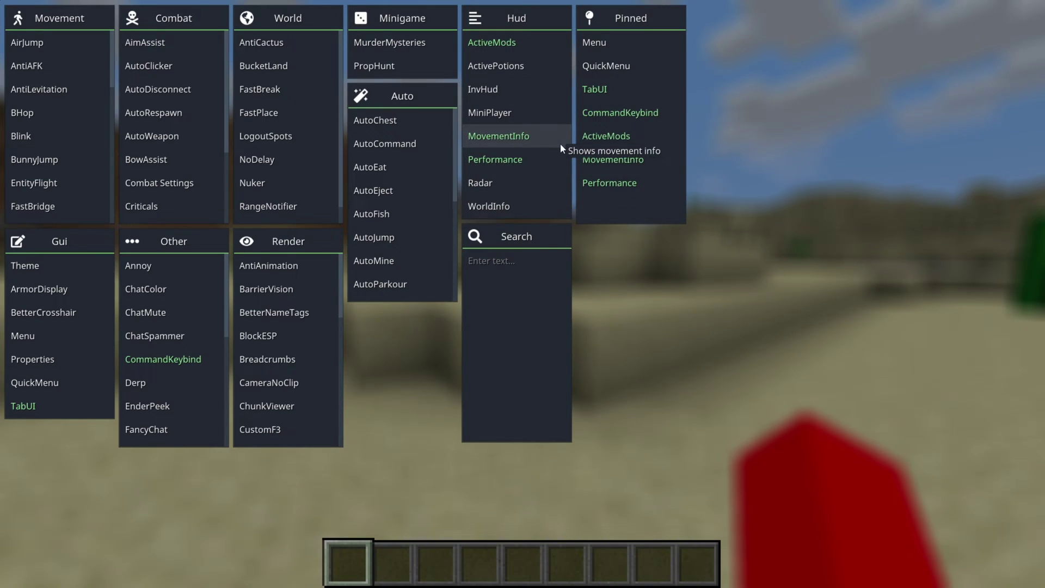
right_click(521, 137)
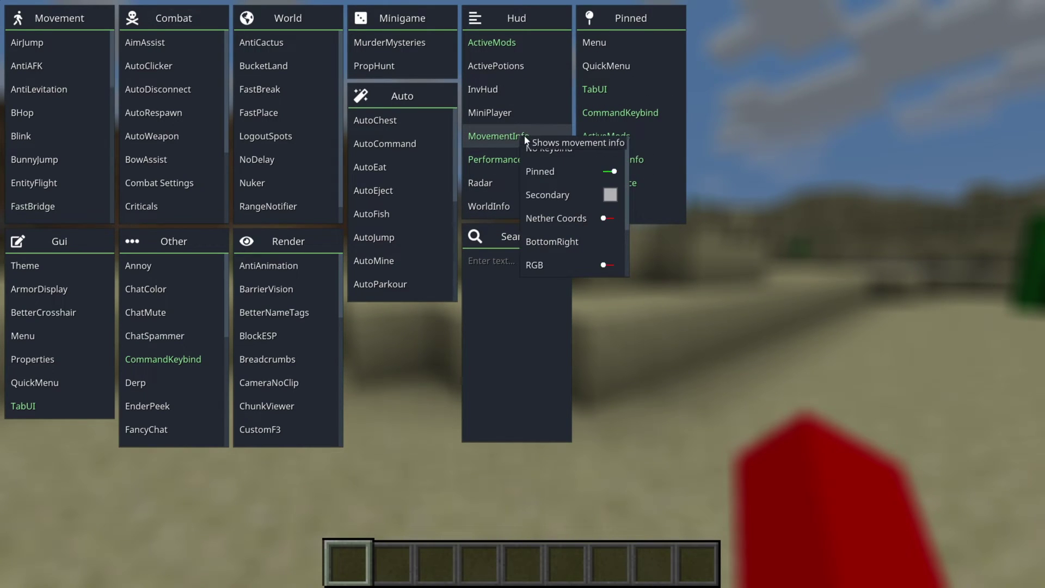
scroll(544, 174, "down", 3)
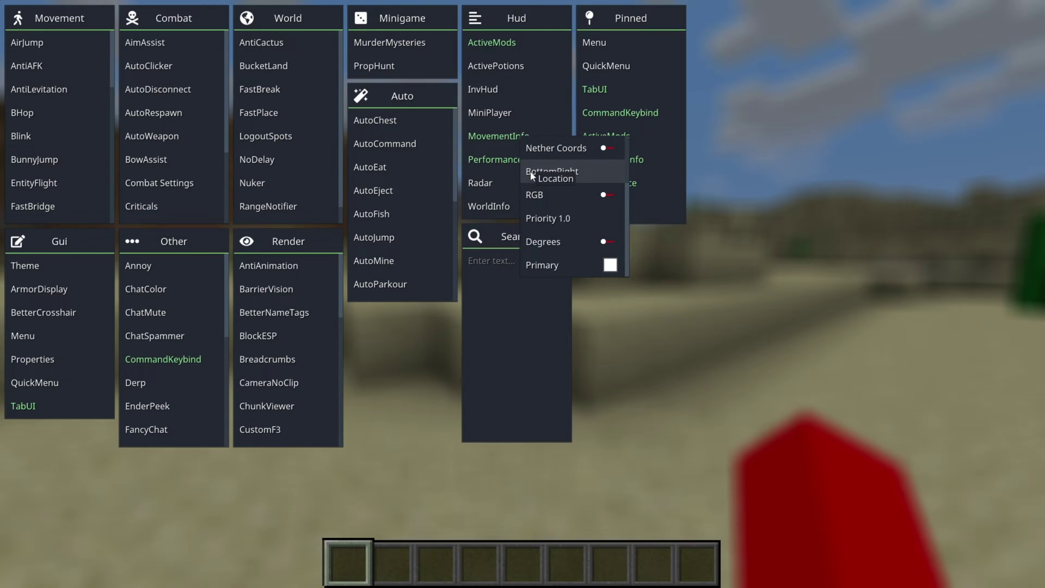
right_click(486, 163)
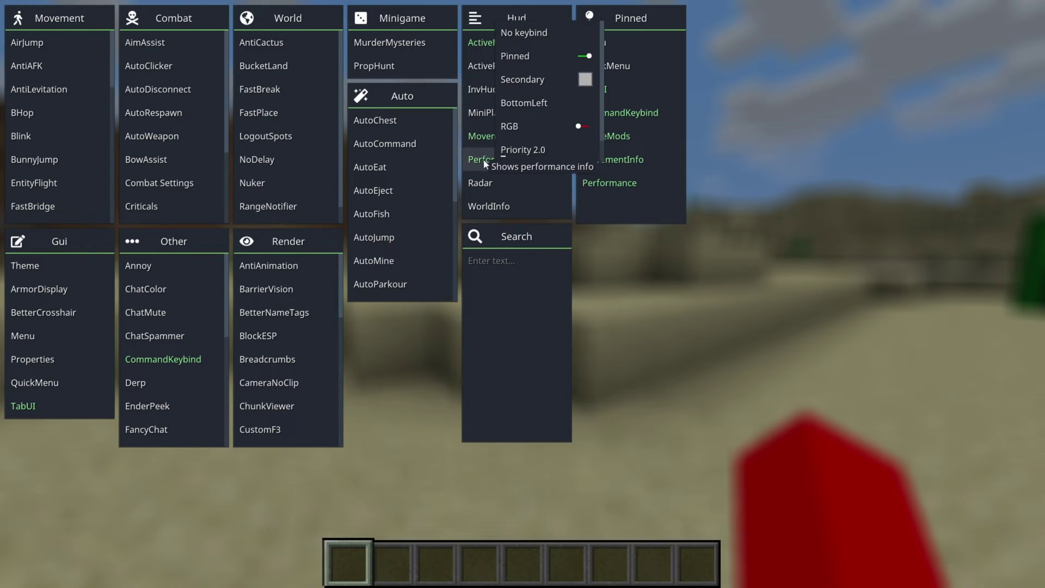
key("Escape")
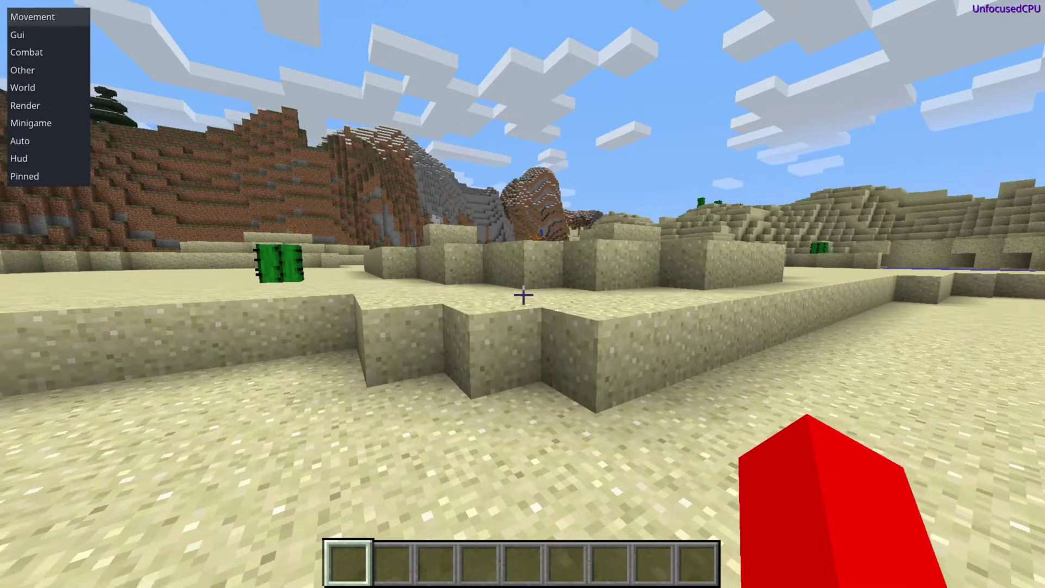
Step: Turn off the ActiveMods HUD mod and walk along the sand ledge
key("w")
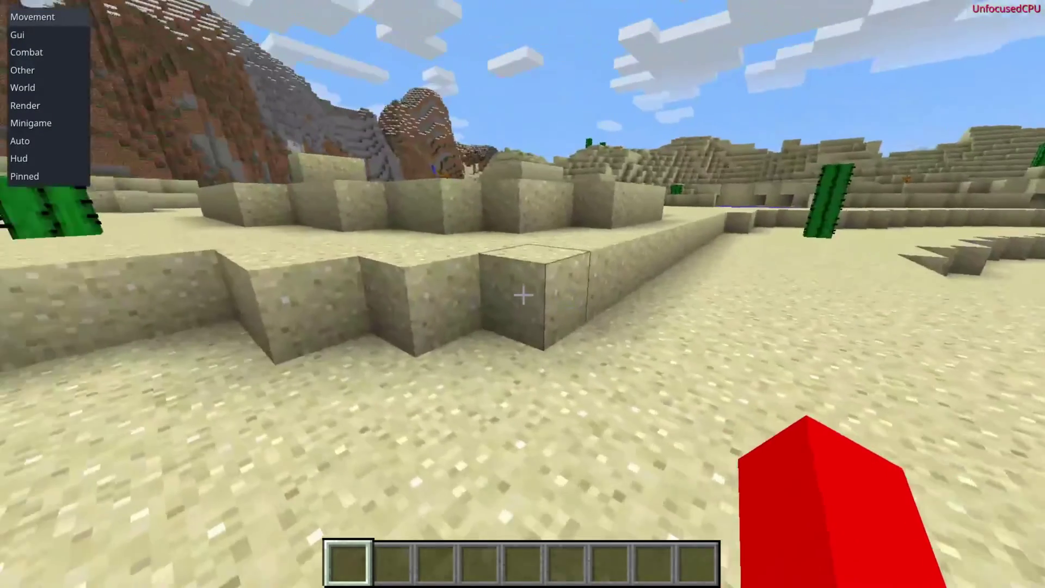
key("w")
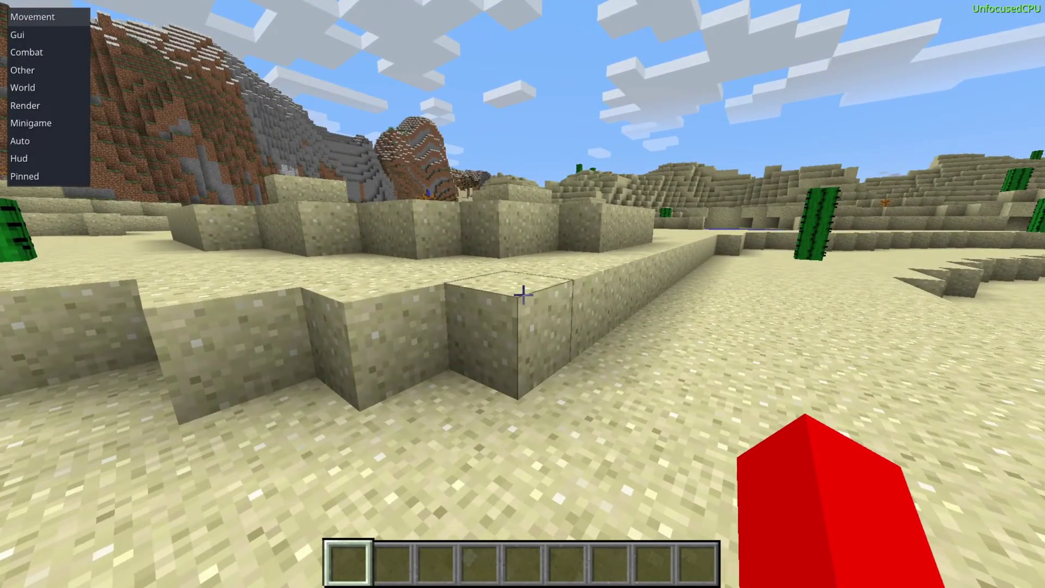
key("Shift_R")
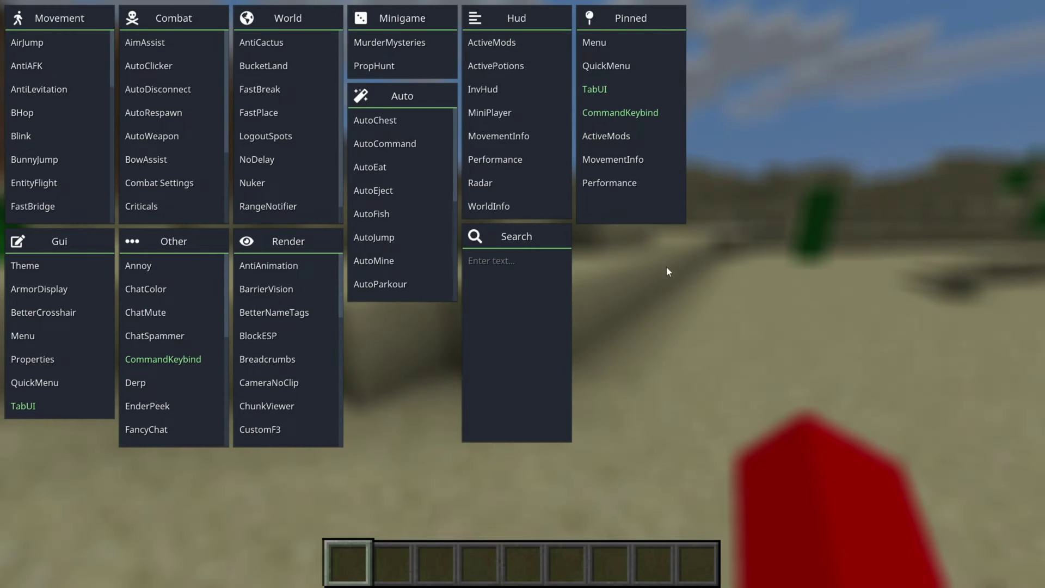
key("Escape")
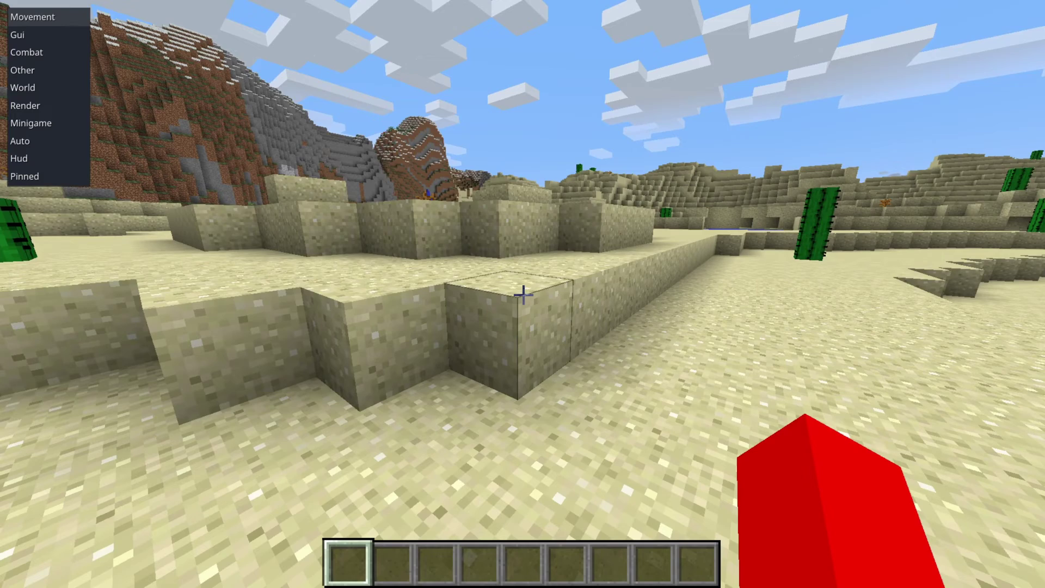
key("w")
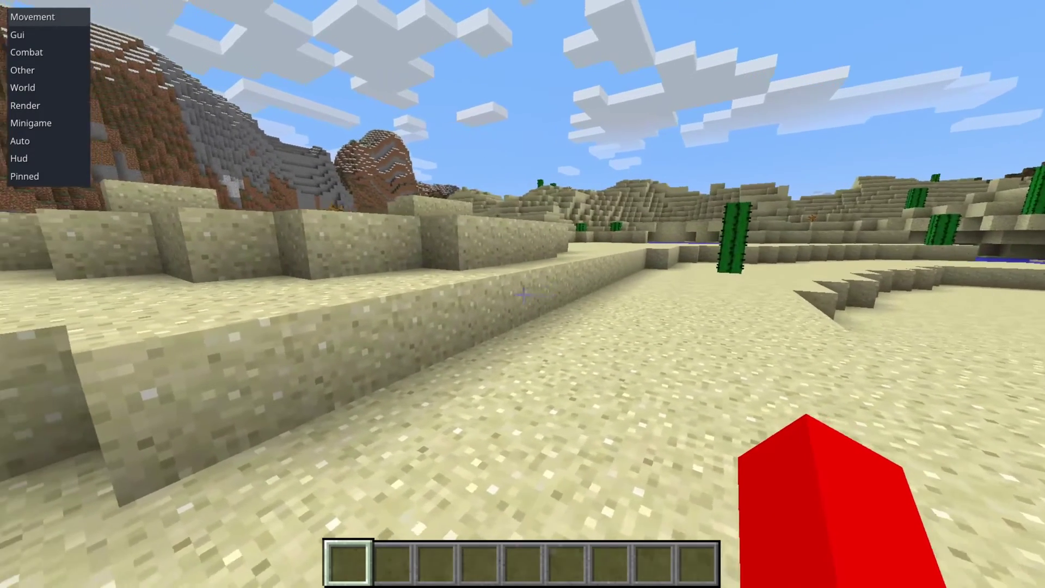
key("w")
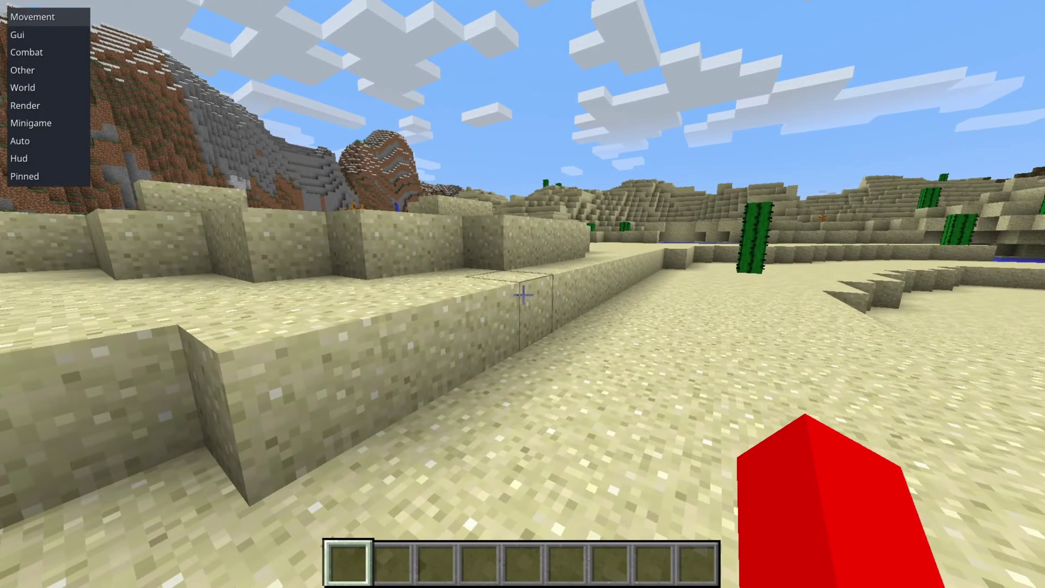
Step: Turn on ActiveMods and try the FastBreak, FastPlace, LogoutSpots, NoDelay and Nuker world mods in the game
key("Shift_R")
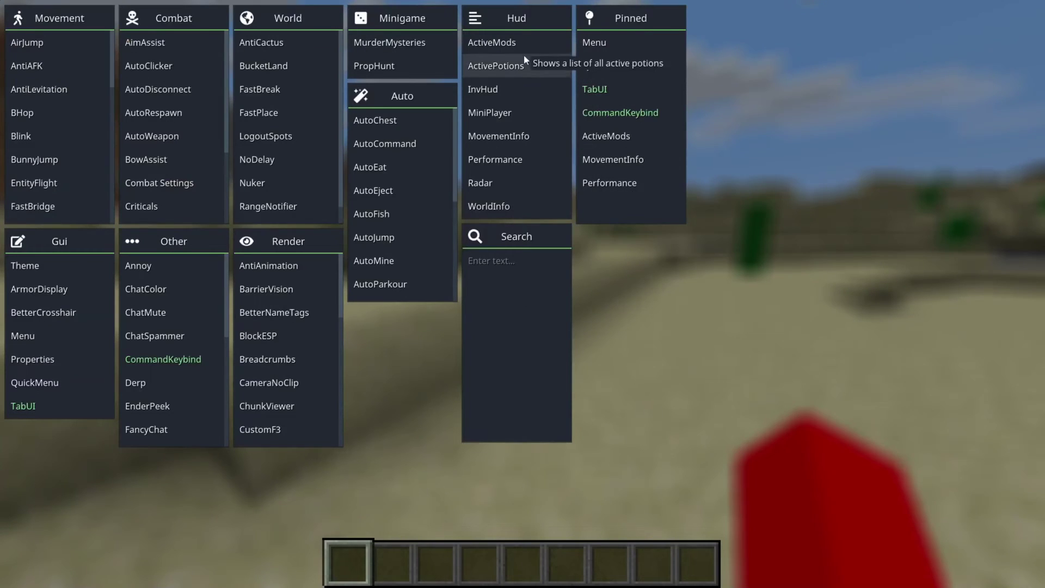
left_click(281, 109)
left_click(281, 89)
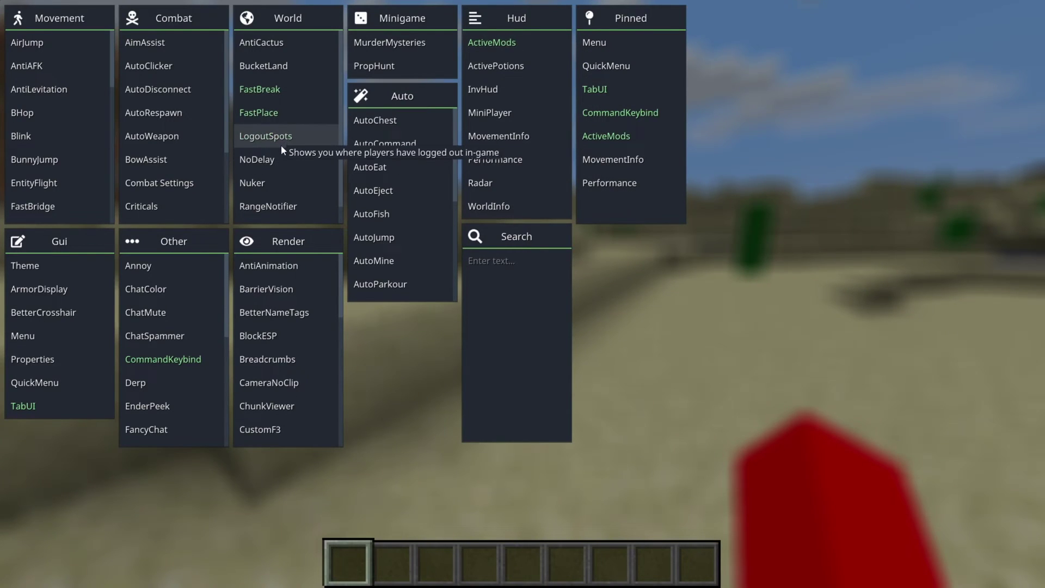
left_click(282, 162)
left_click(286, 137)
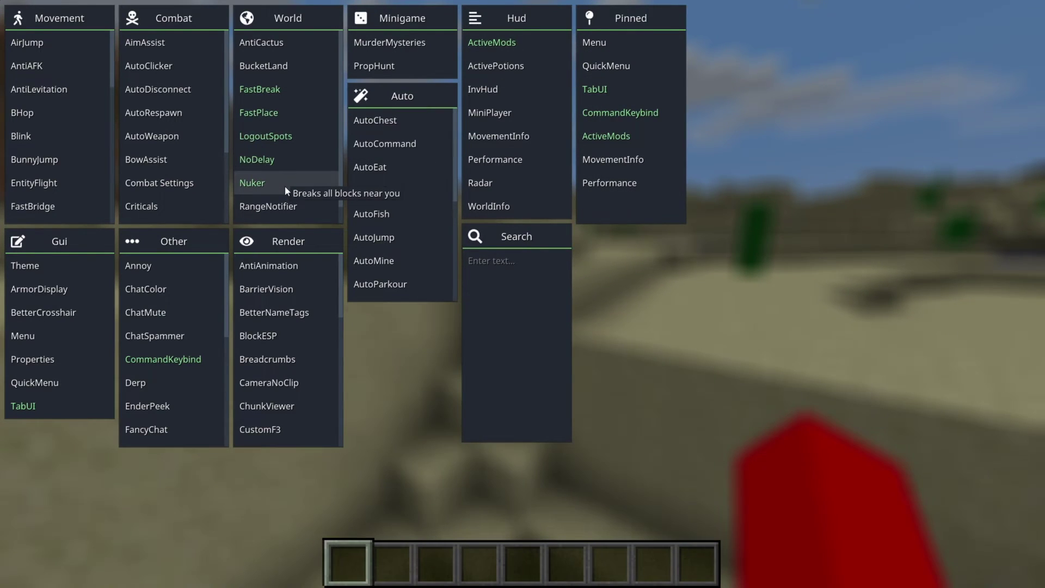
left_click(286, 185)
key("Escape")
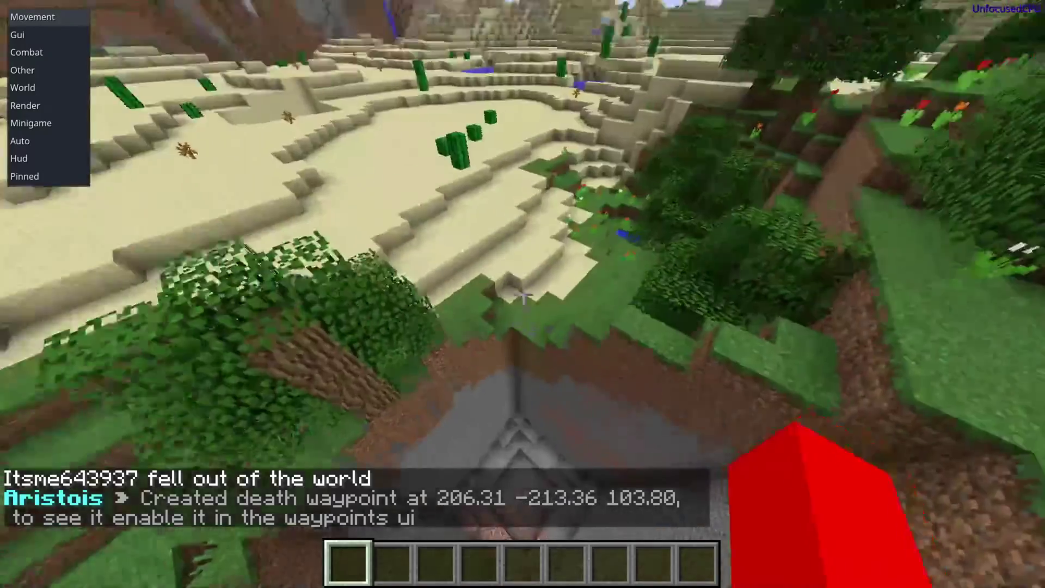
Step: Walk across the desert past the cacti, check the Aristois mod menu once more and pause the game
key("w")
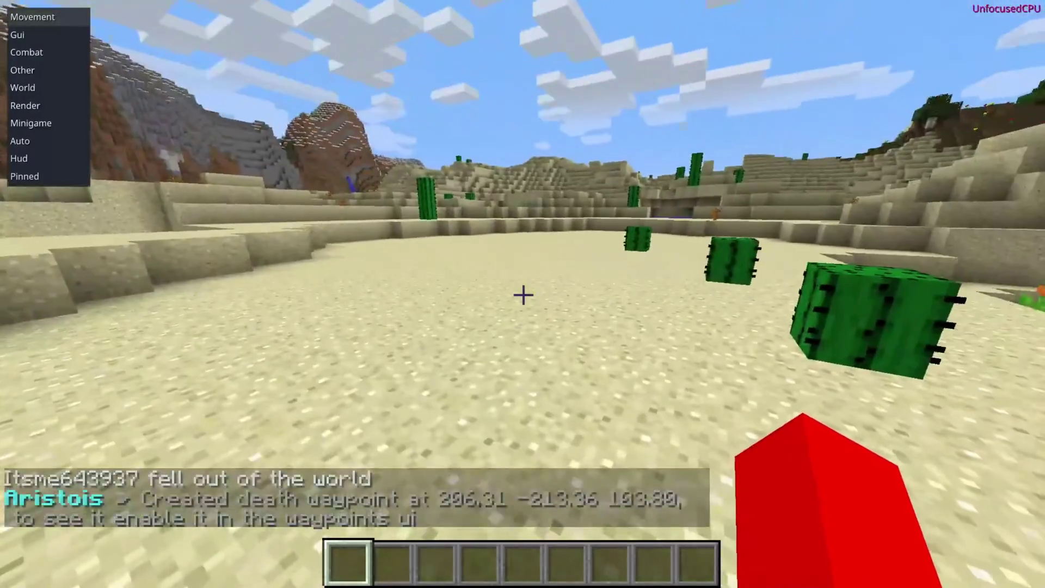
key("Shift_R")
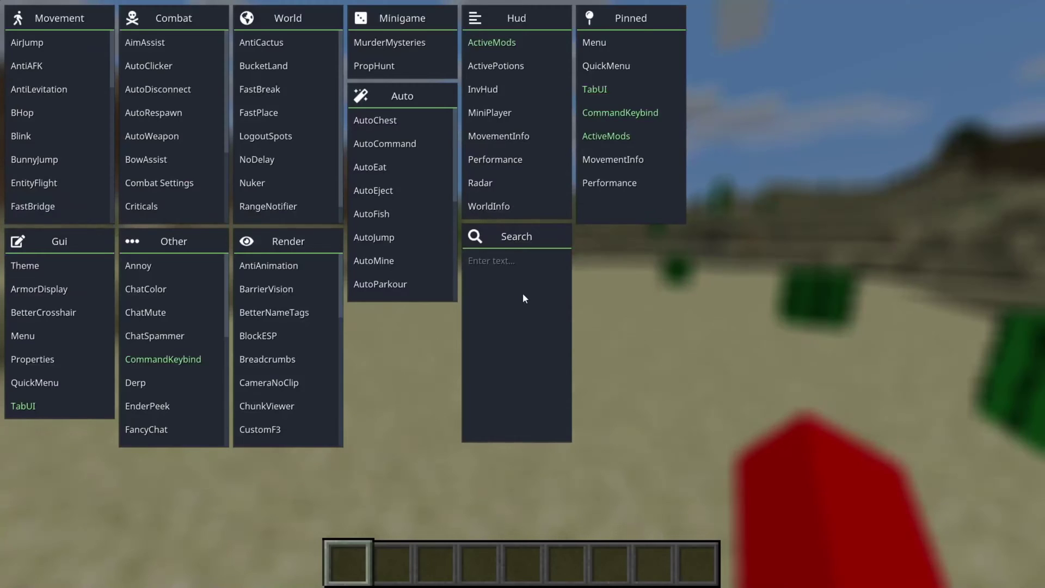
key("Escape")
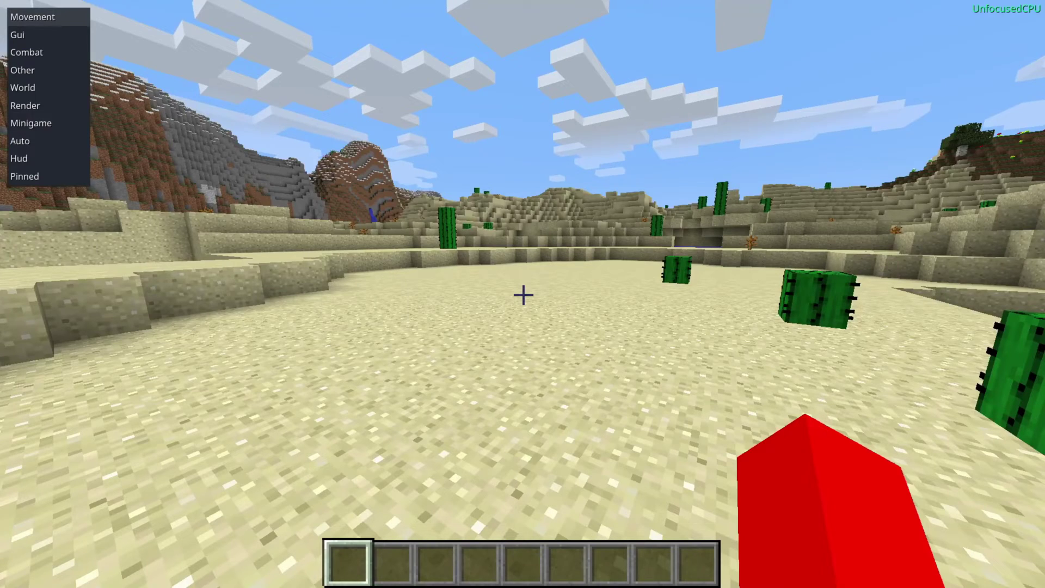
key("Escape")
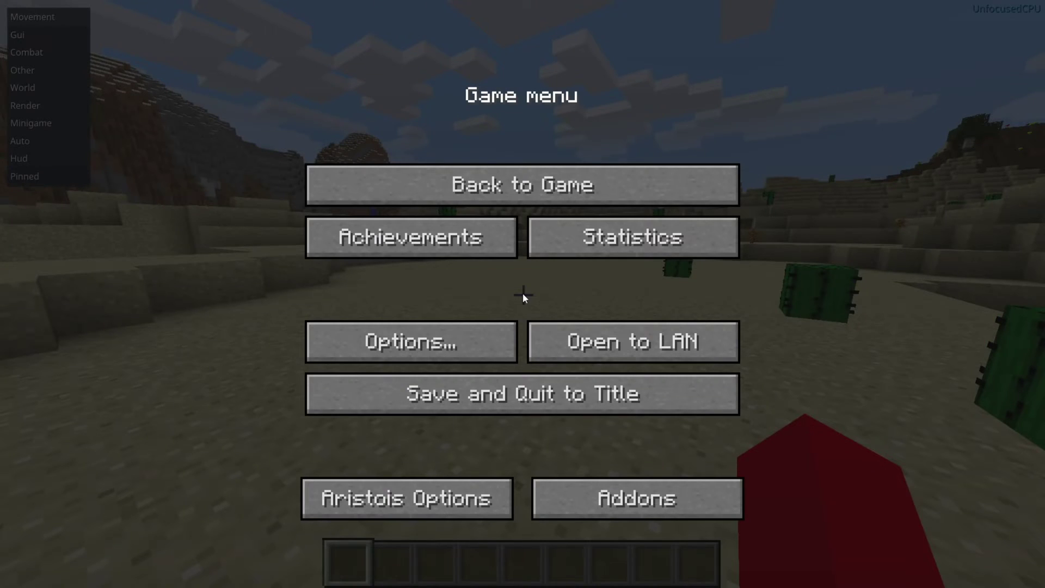
Step: Resume the game and move through the TabUI categories from Movement down to Pinned
key("Escape")
key("a")
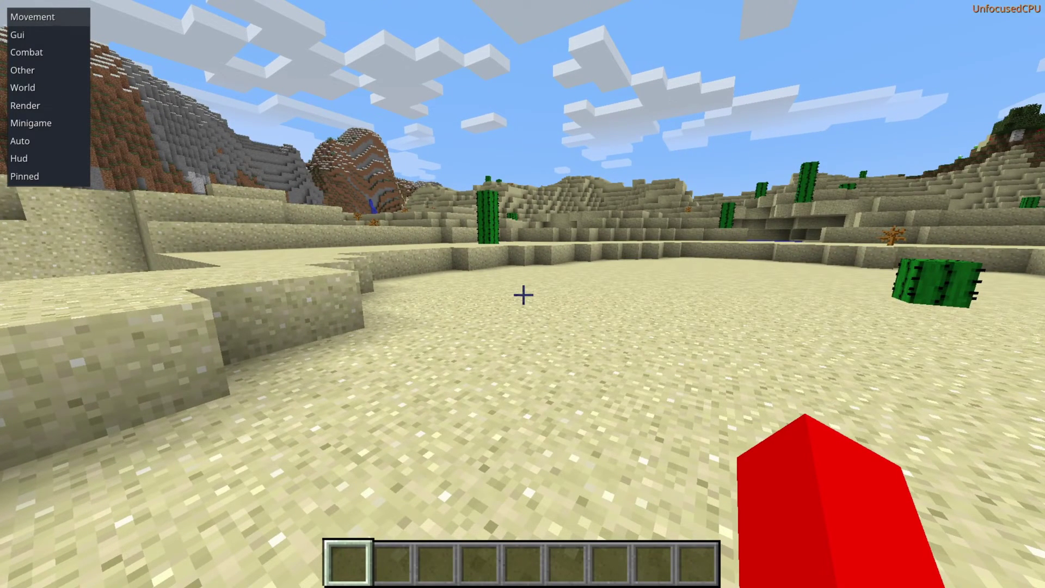
key("Down")
key("Down")
key("Down")
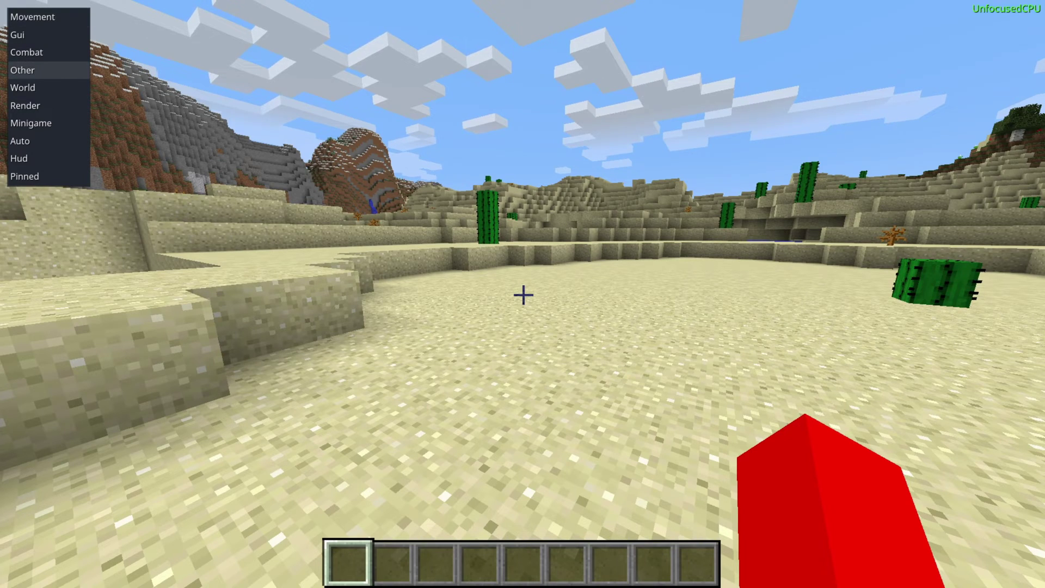
key("Down")
key("Down")
key("Down")
key("Down")
key("Down")
key("Down")
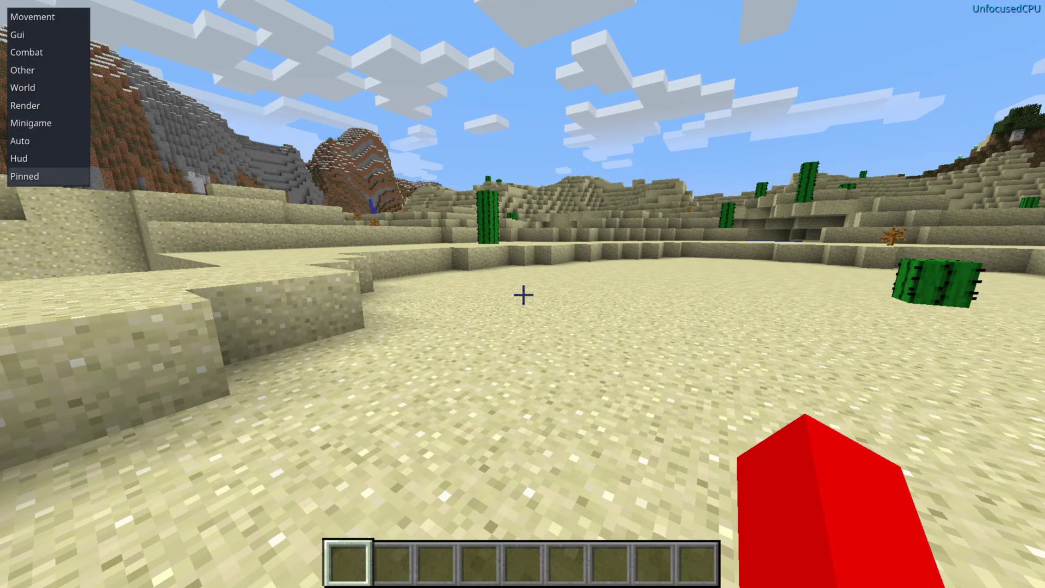
Step: Expand the Pinned category in TabUI and step through its mods down to Performance
key("Shift_R")
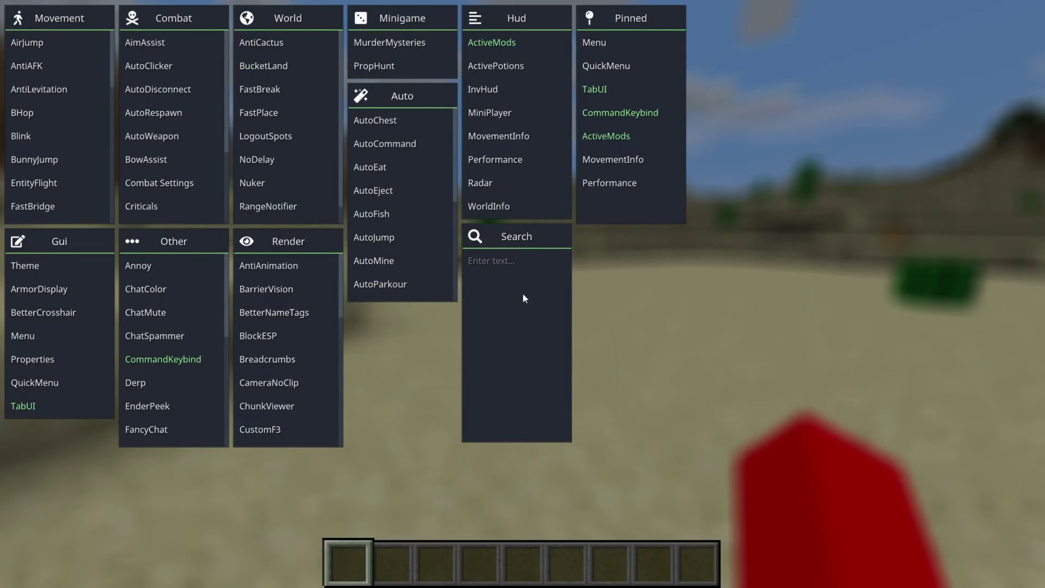
key("Escape")
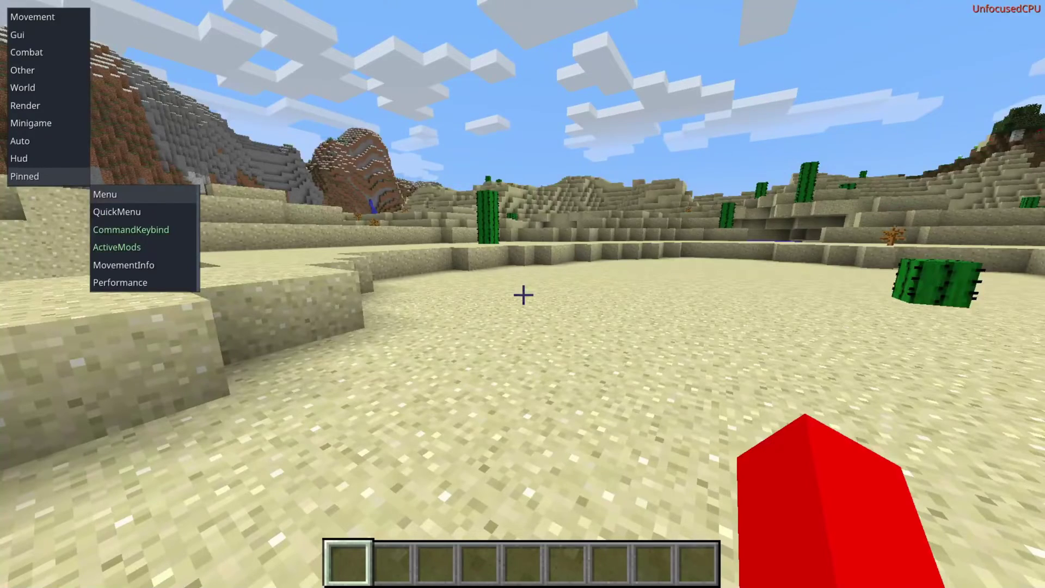
key("Down")
key("Down")
key("Down")
key("Down")
key("Down")
key("Escape")
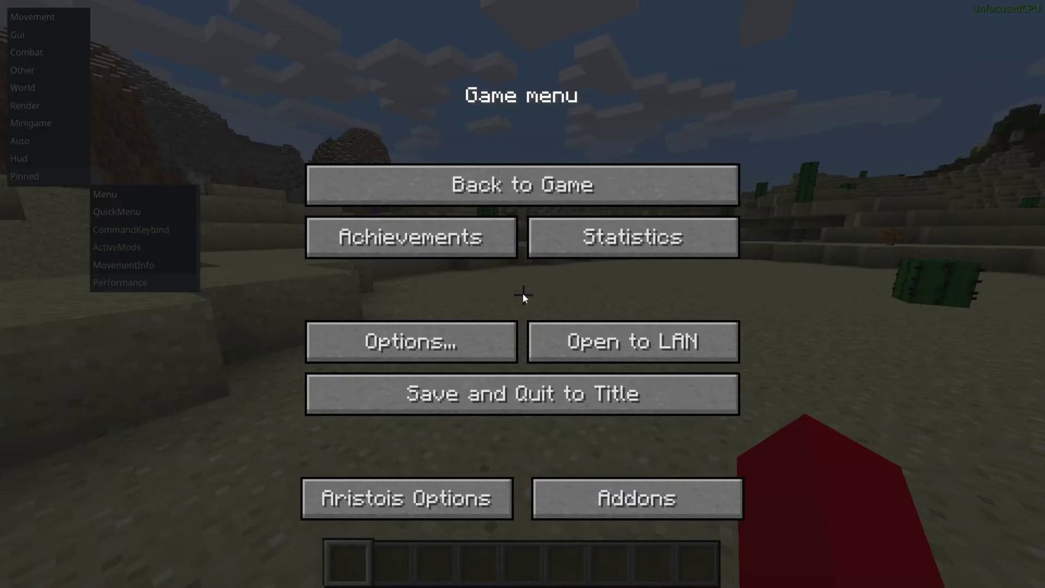
Step: Resume the game and turn off the TabUI and ActiveMods mods in the Aristois mod menu
key("Escape")
key("w")
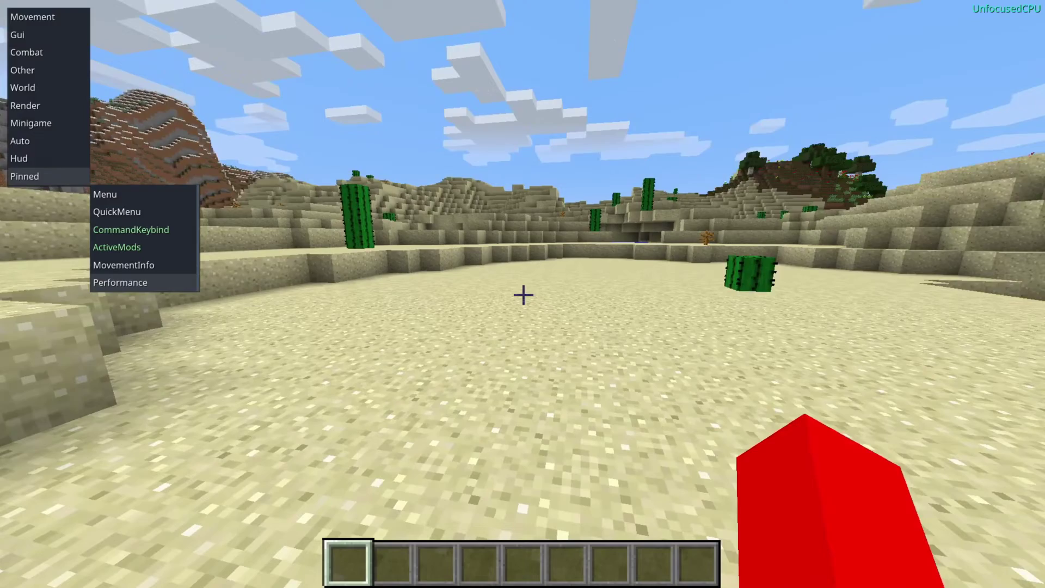
key("Shift_R")
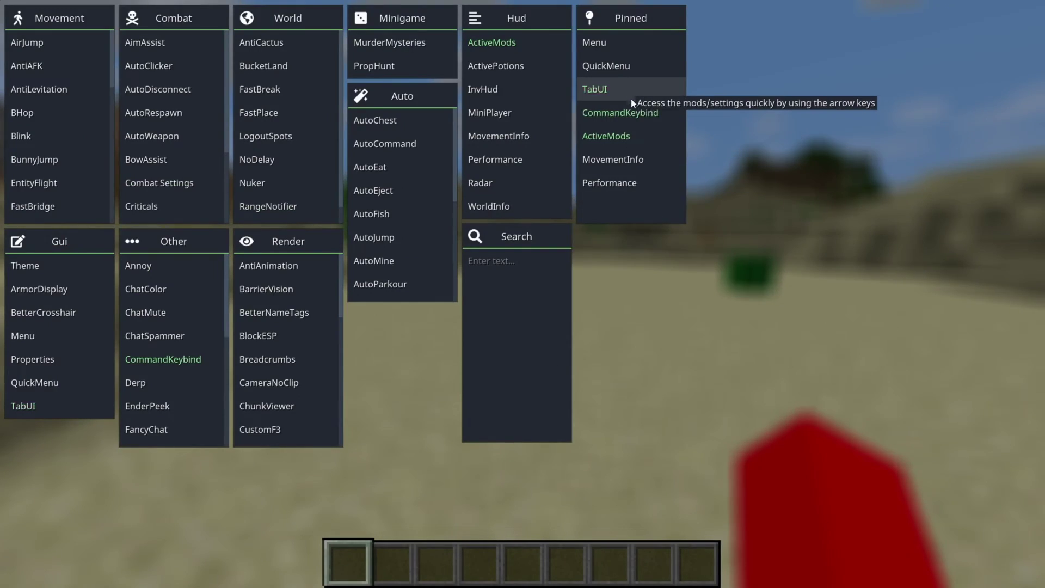
key("Escape")
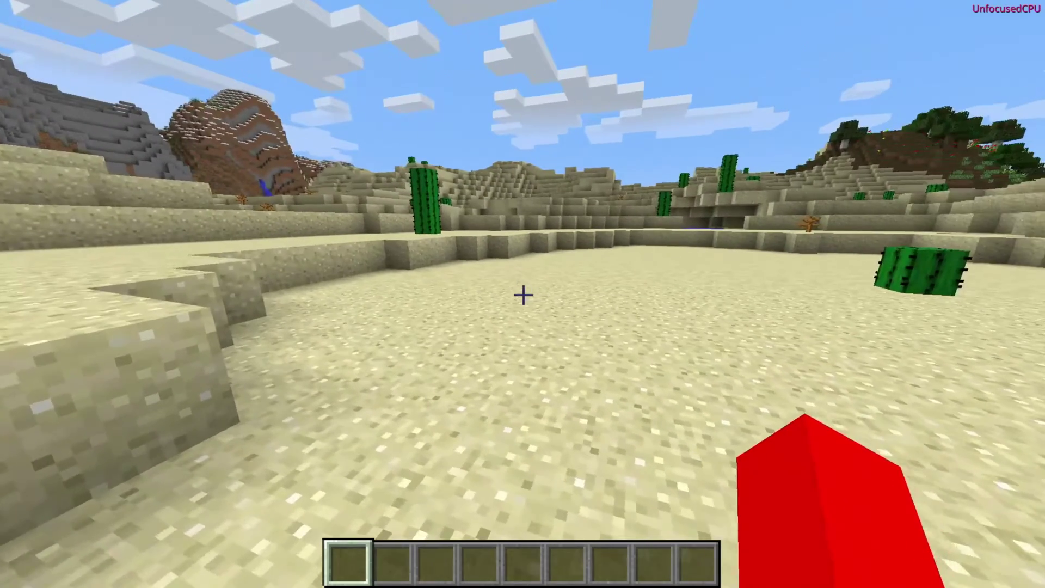
key("Shift_R")
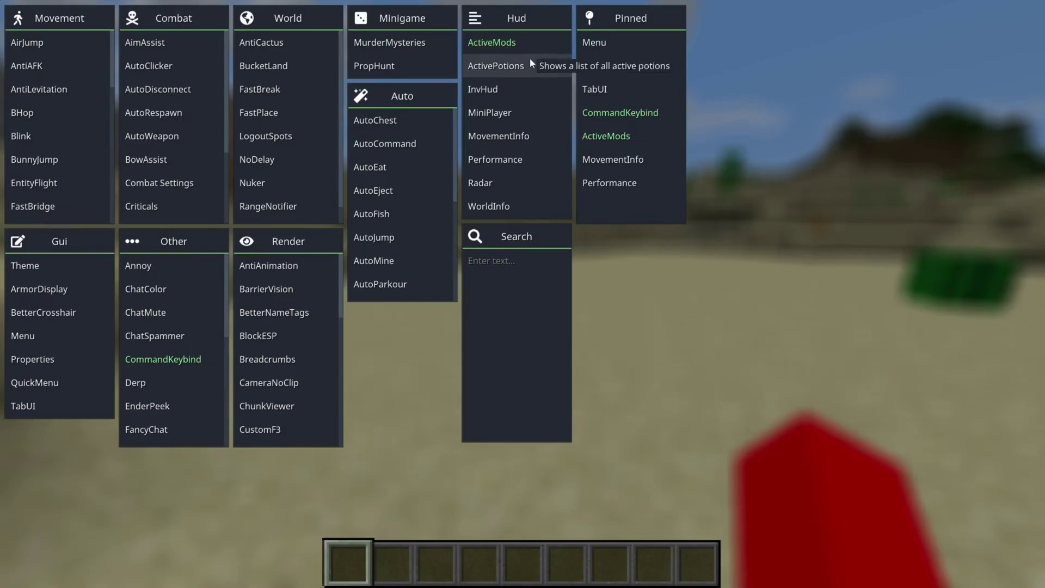
key("Escape")
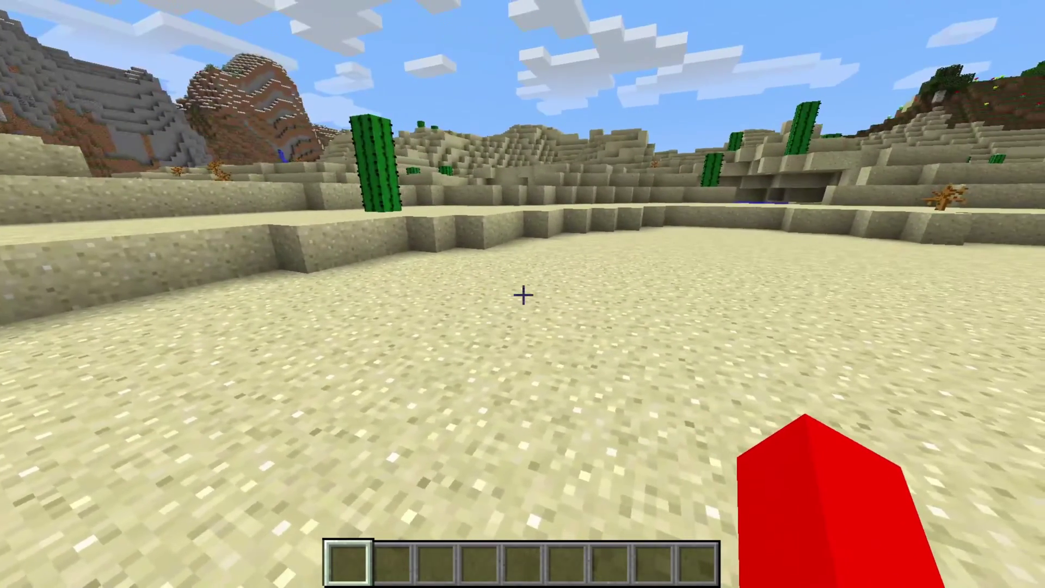
Step: Run the .help command in the chat to list the Aristois client commands
key("t")
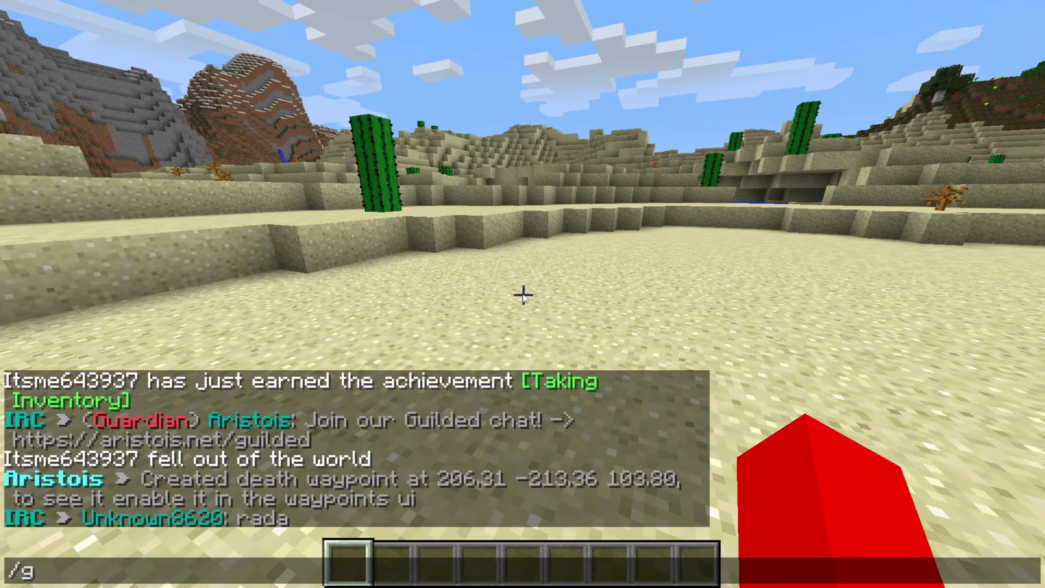
type("ive")
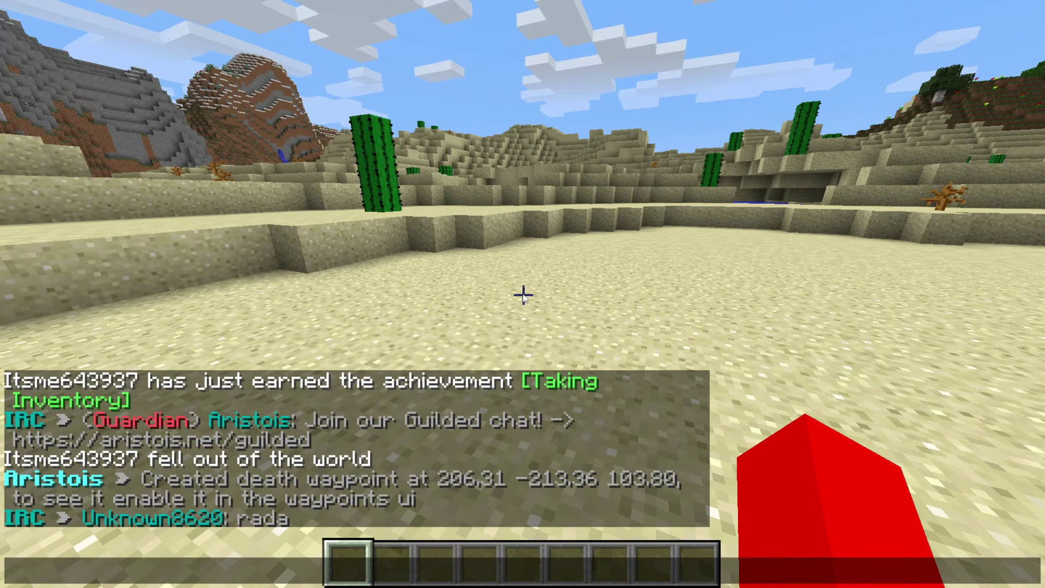
type(".")
key("Tab")
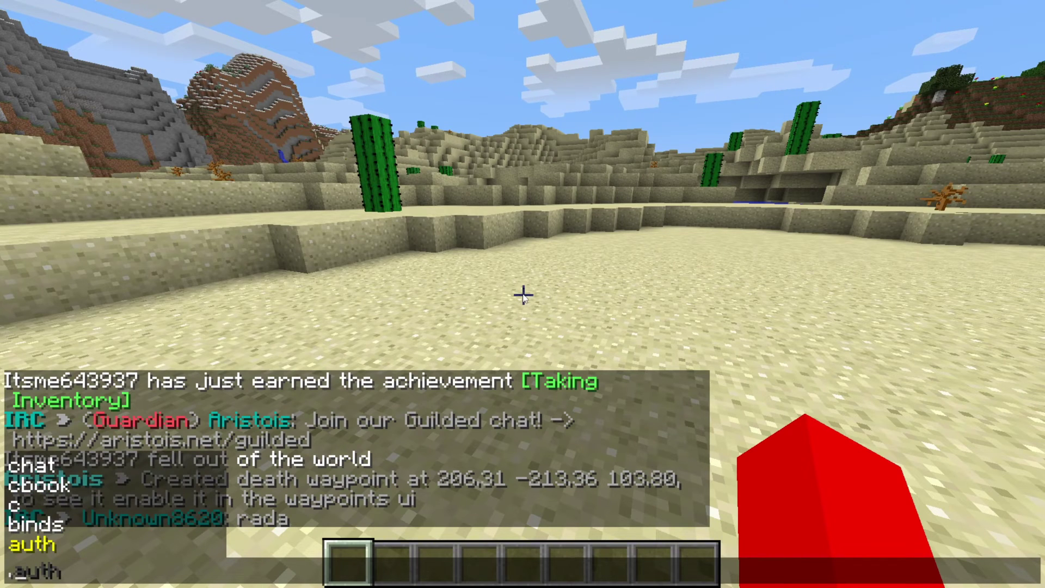
key("BackSpace")
key("BackSpace")
key("BackSpace")
key("BackSpace")
type("help")
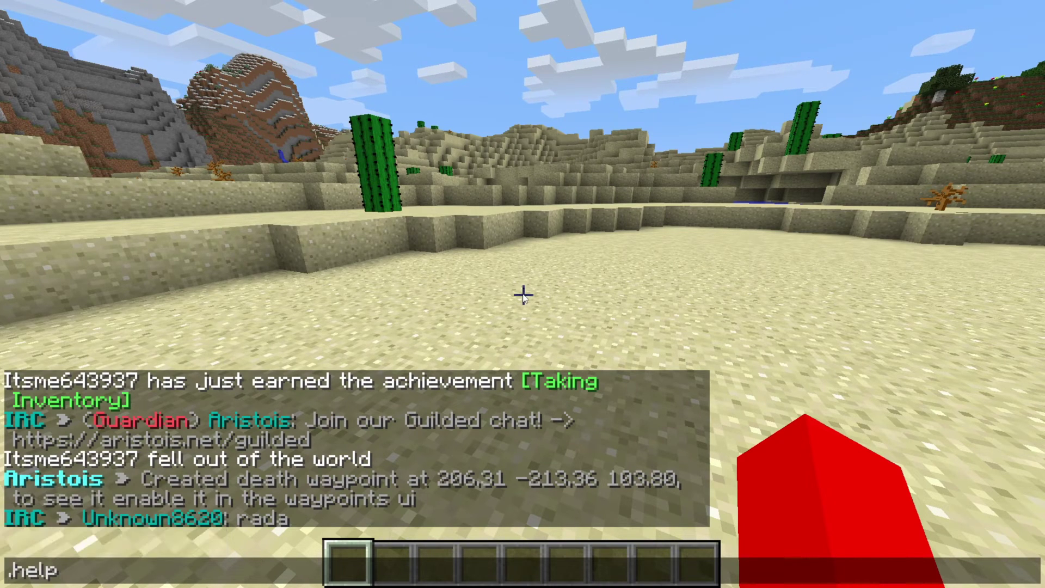
key("Return")
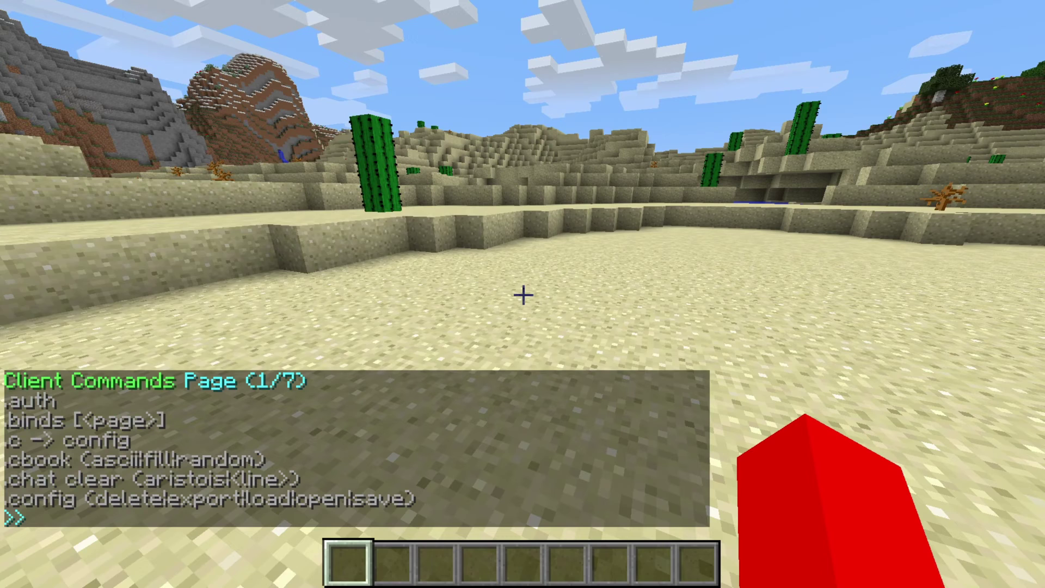
Step: Reopen the chat and page forward through the client command list up to page 7
key("t")
left_click(12, 519)
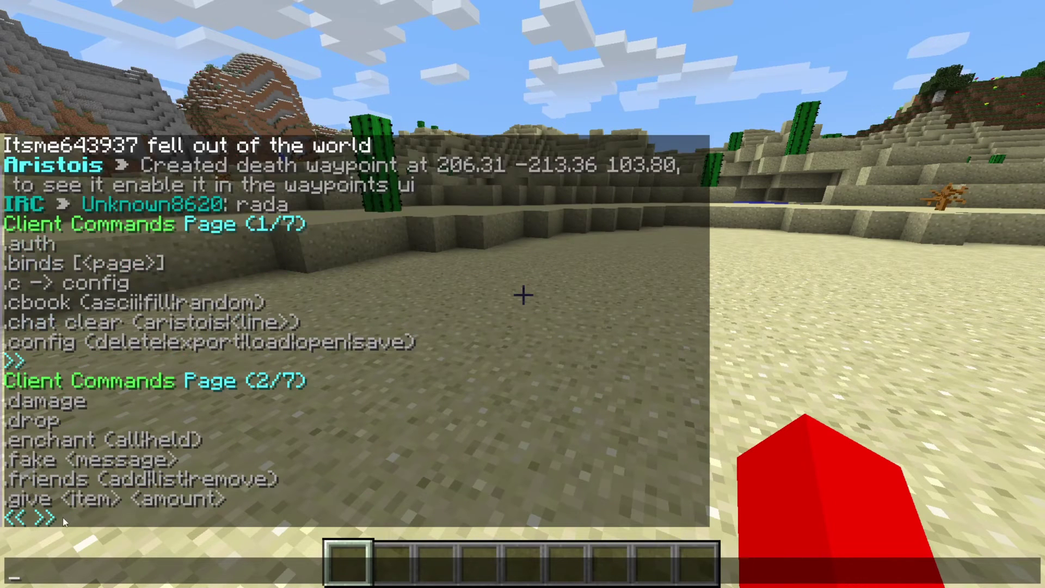
left_click(50, 519)
left_click(50, 517)
left_click(51, 517)
left_click(51, 517)
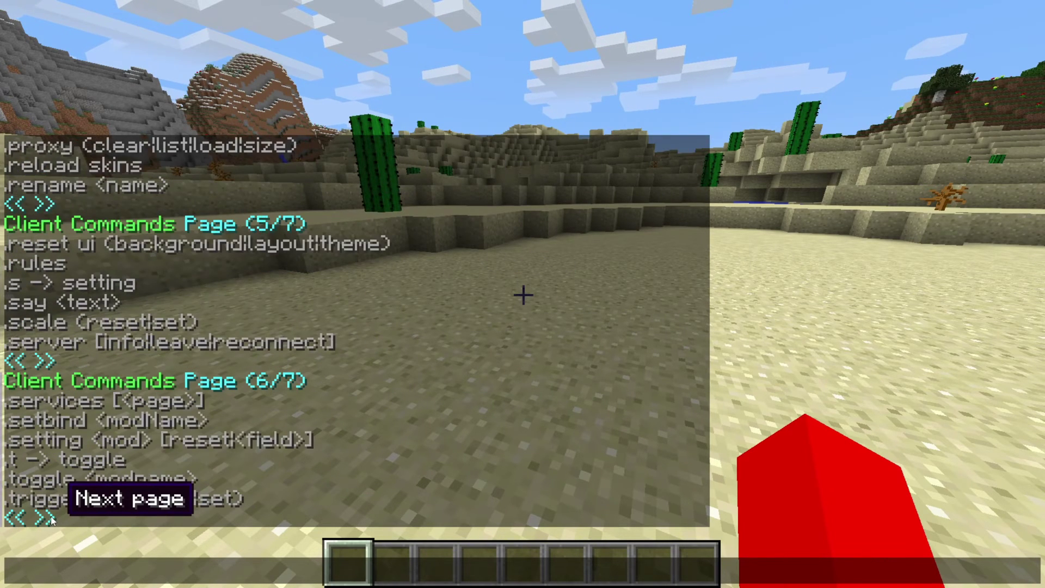
left_click(50, 517)
Step: Read through the client commands in the chat history from page 1 to page 7 and close the chat
scroll(211, 434, "up", 6)
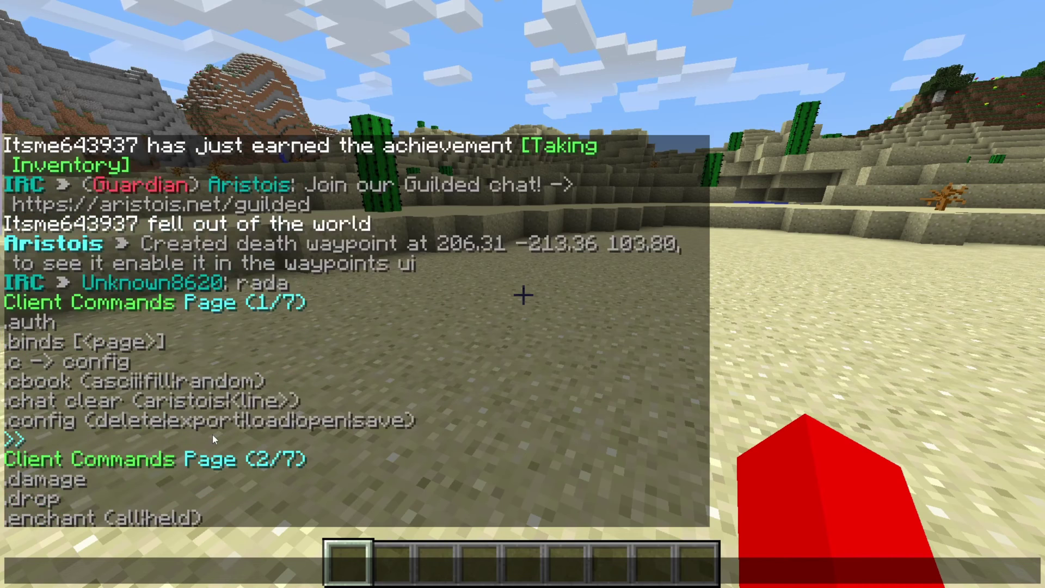
scroll(194, 362, "down", 1)
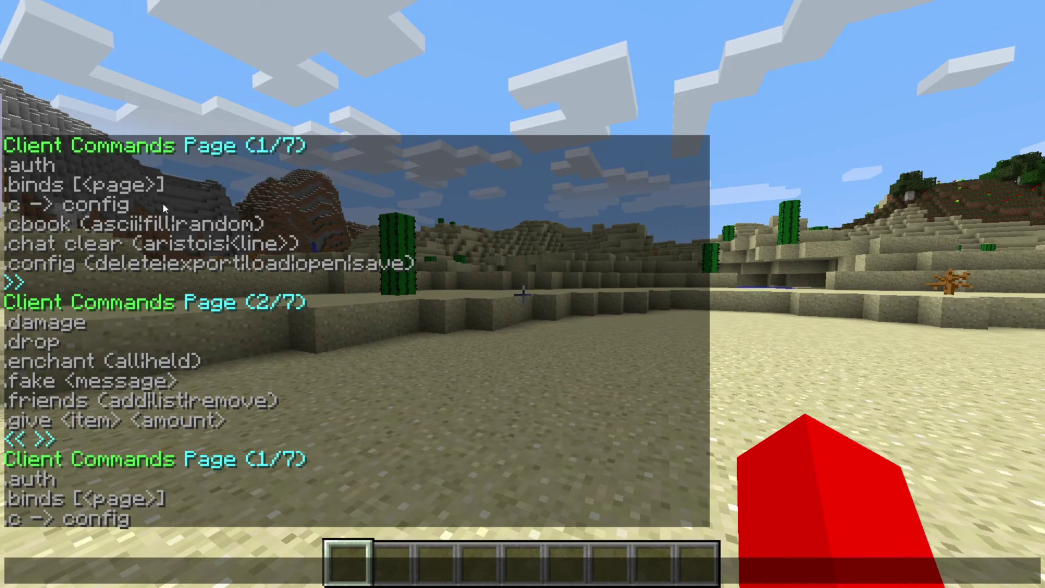
scroll(14, 257, "down", 1)
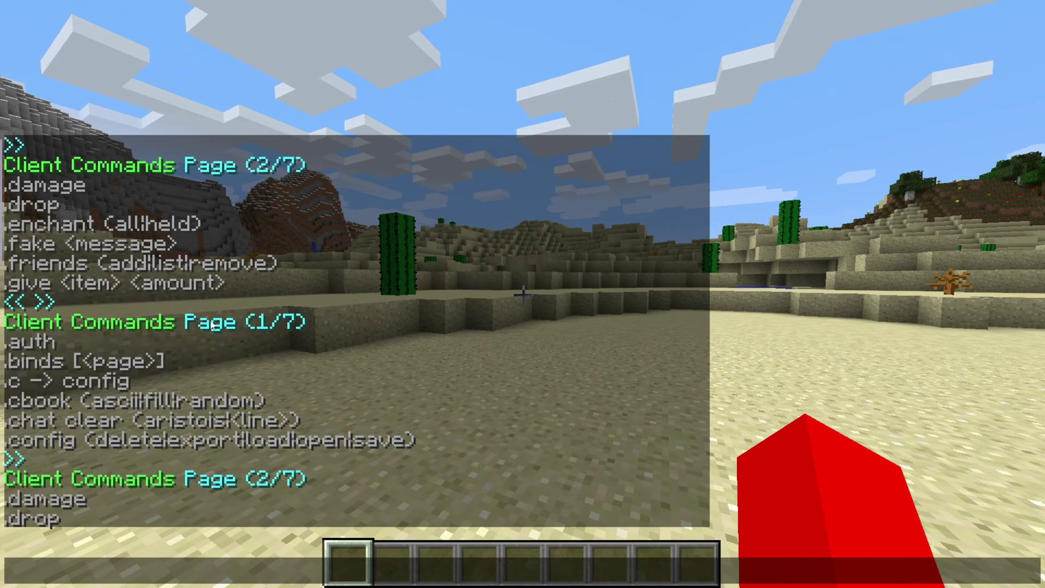
scroll(201, 310, "down", 1)
scroll(202, 305, "down", 2)
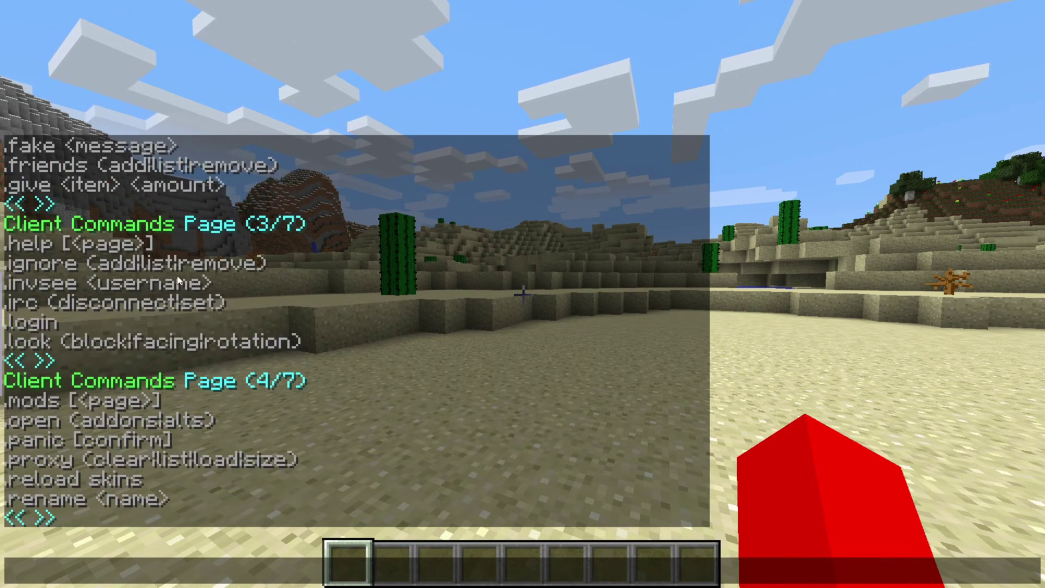
scroll(177, 282, "down", 3)
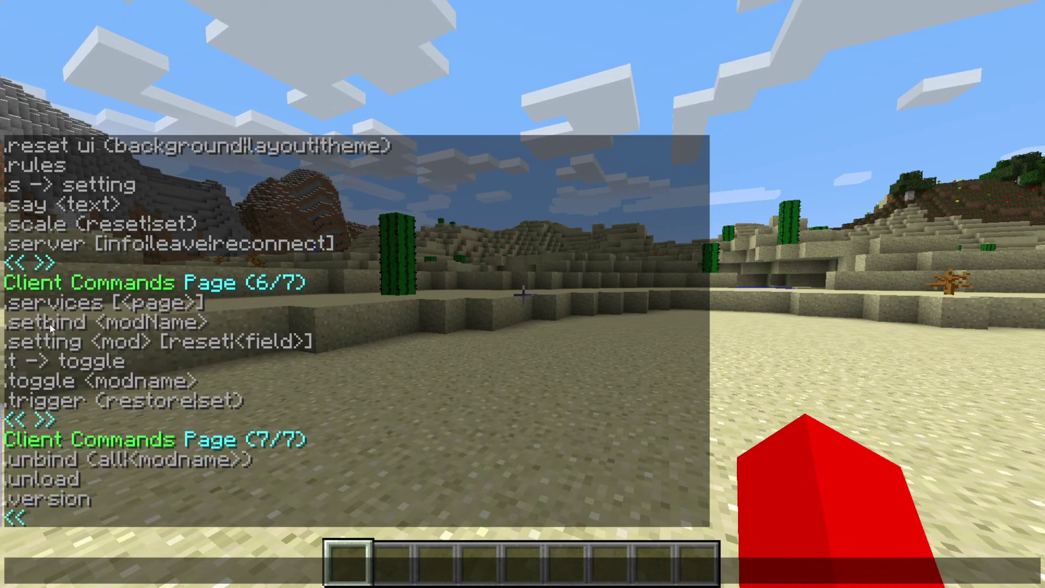
key("Escape")
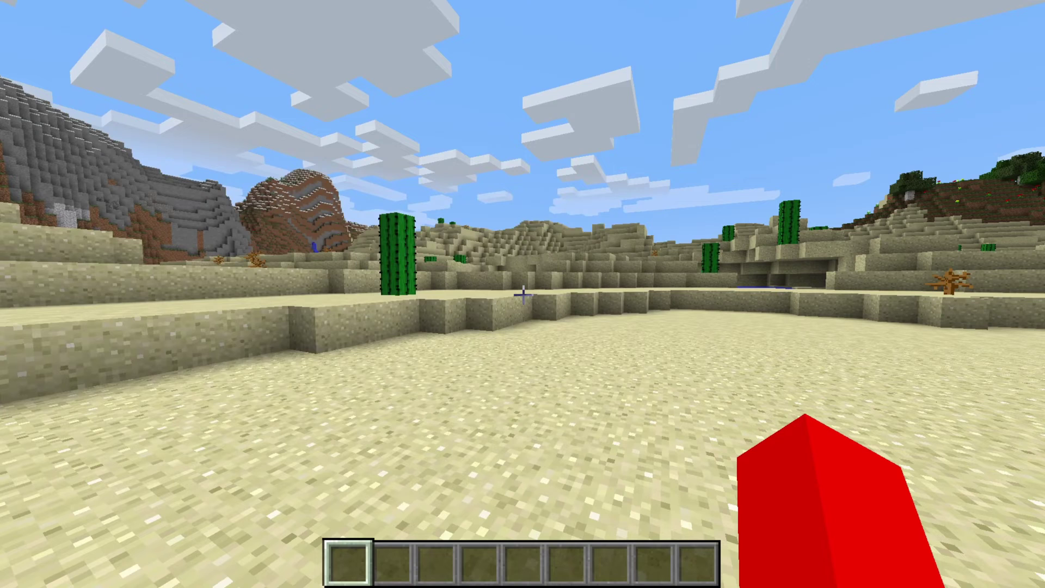
Step: Check the Radar mod in the mod menu and bind it to L with the .setbind radar command
key("Shift_R")
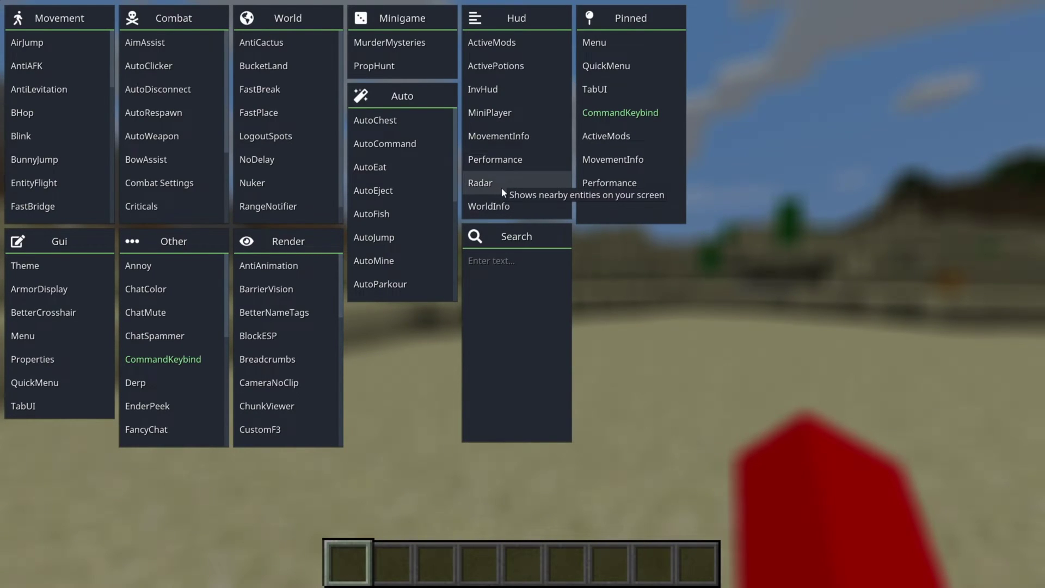
key("Escape")
type("t")
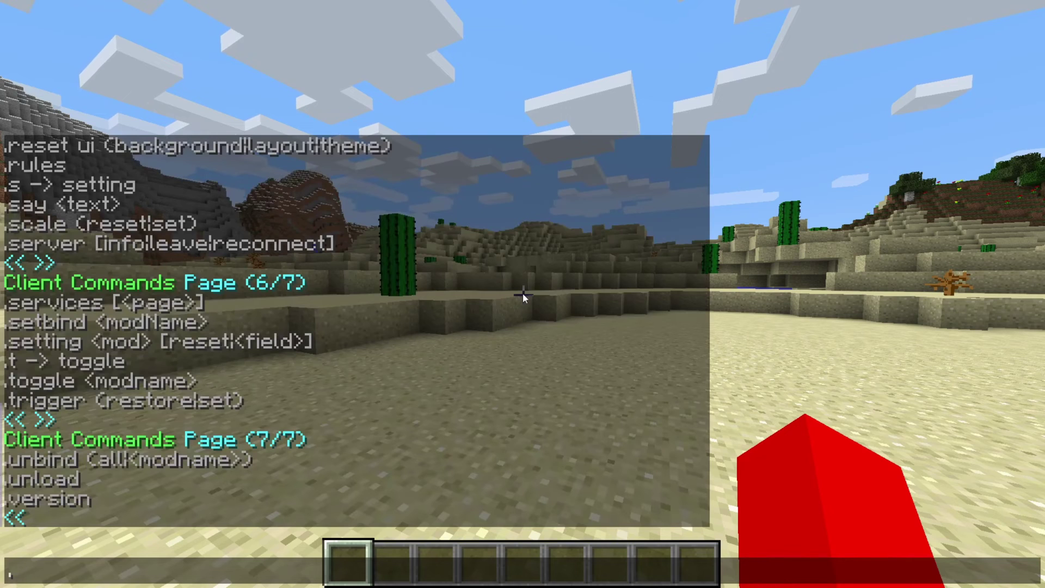
type(".setbin")
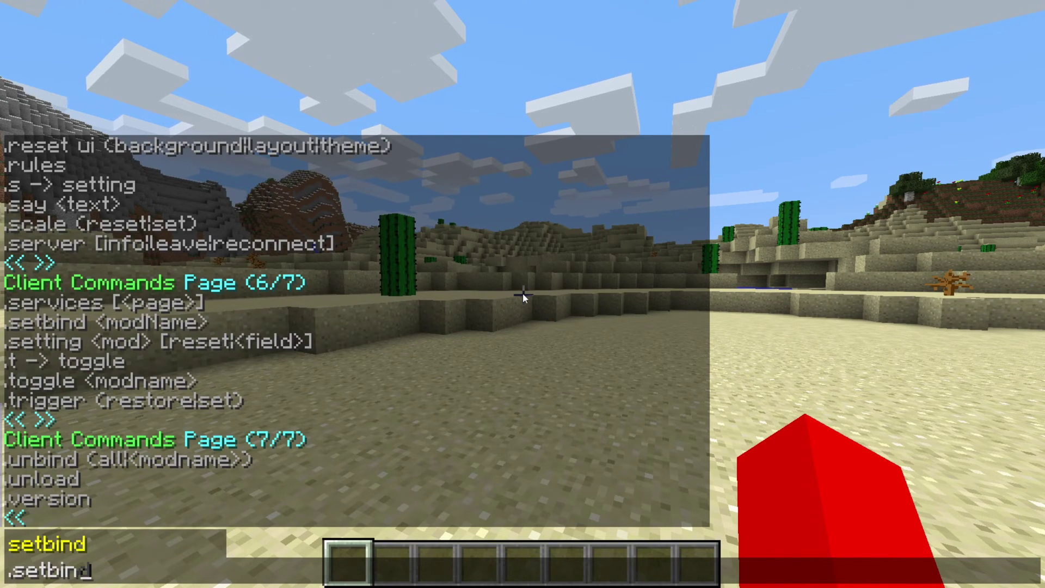
key("Tab")
type("radar")
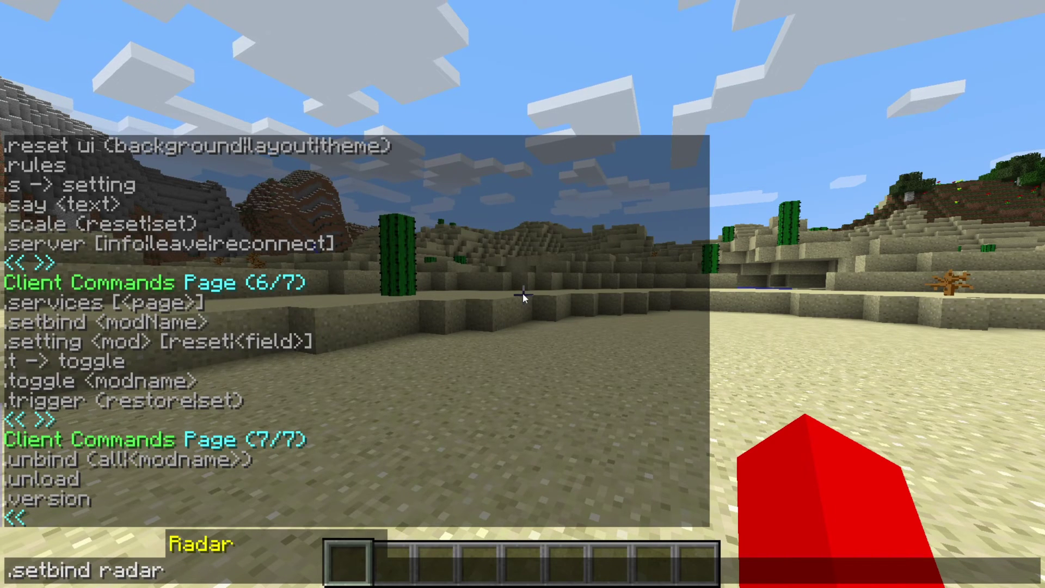
key("Return")
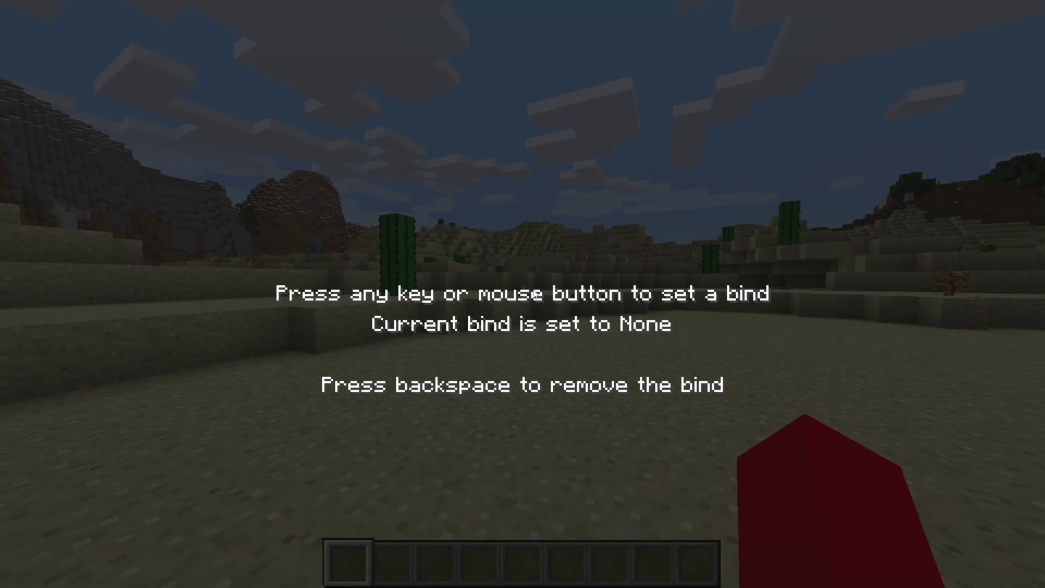
key("r")
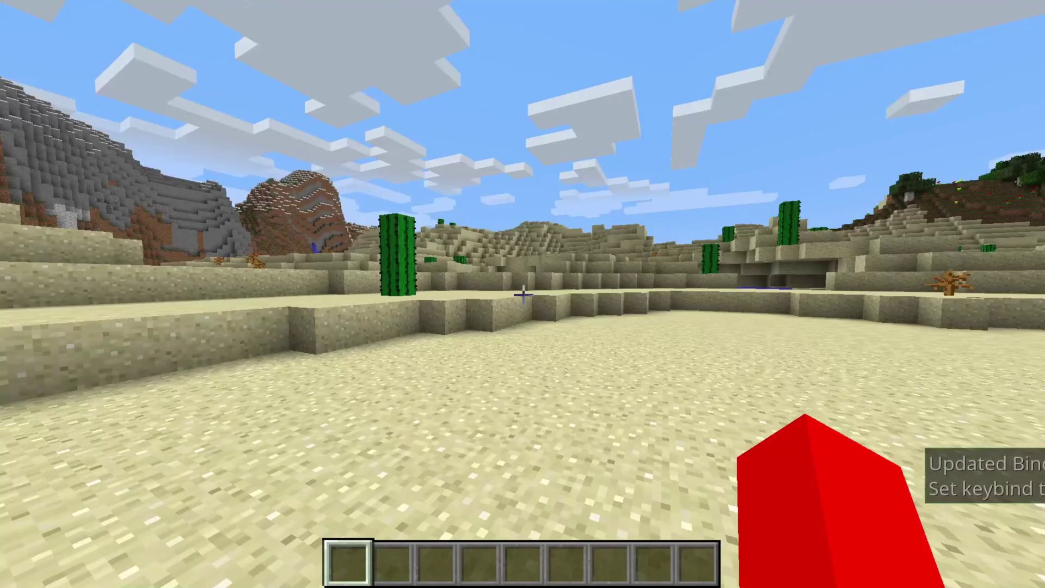
Step: Walk across the desert and test the Radar keybind by switching the radar on and off
key("w")
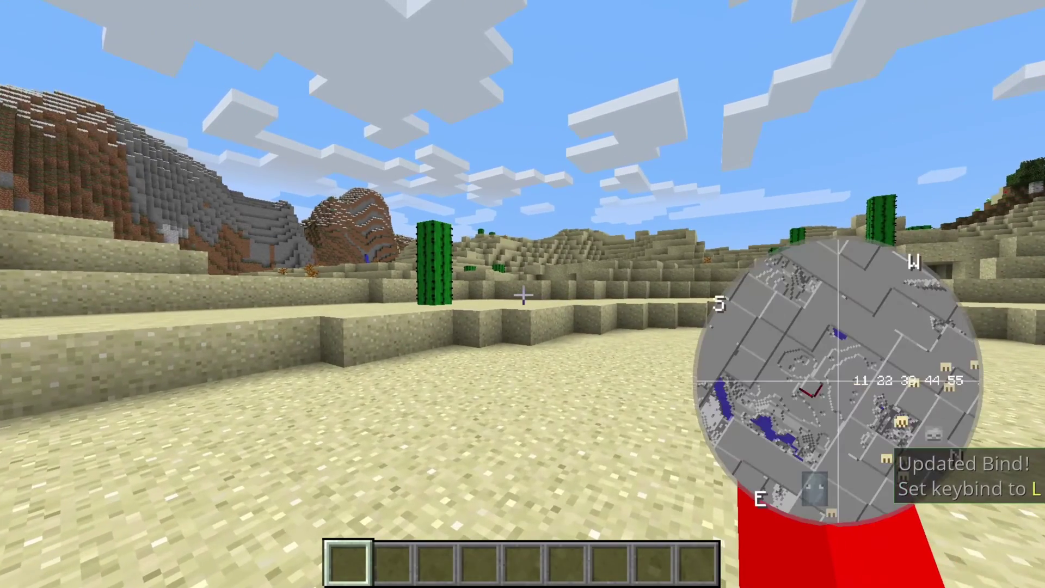
key("l")
key("l")
key("w")
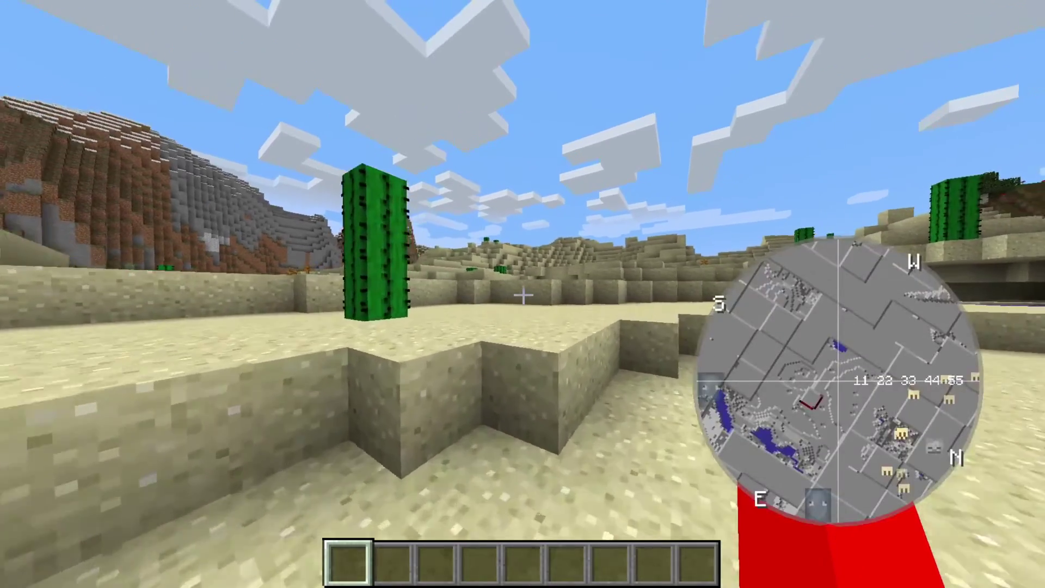
key("l")
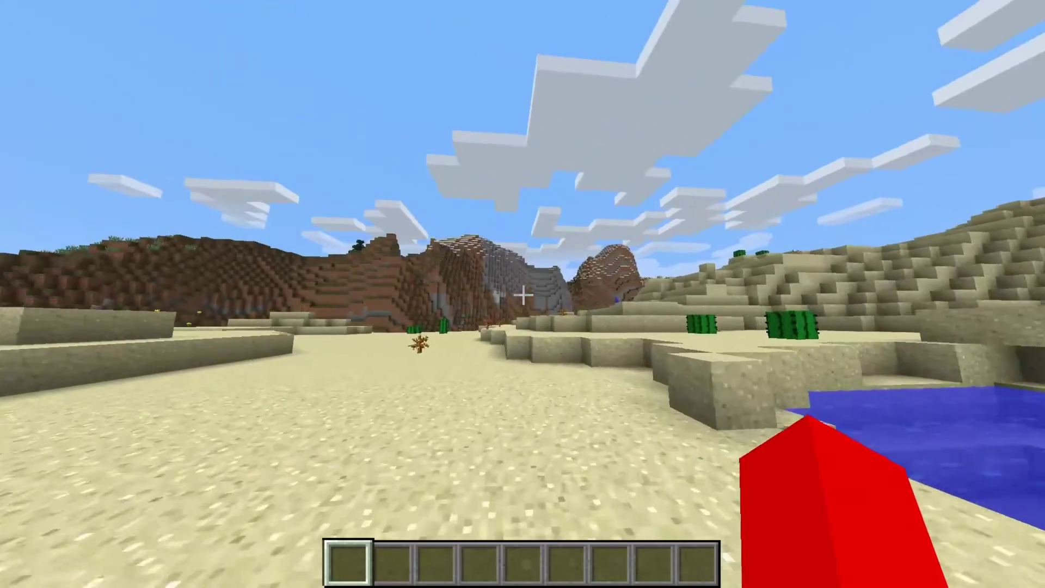
Step: Switch to the front-facing third-person camera and run across the sand past the water
key("F5")
key("F5")
key("w")
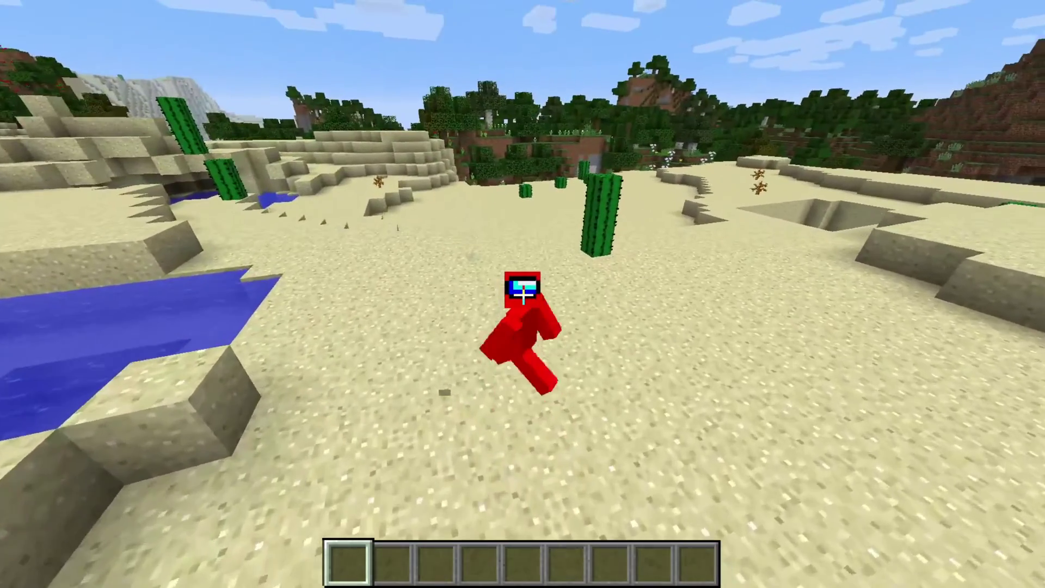
key("w")
type("w")
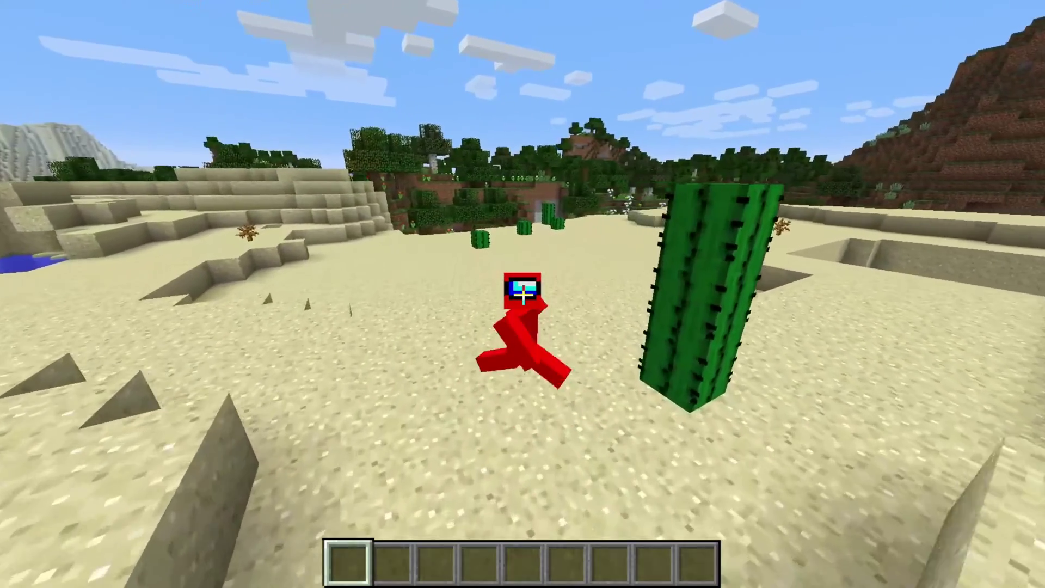
Step: List the mod keybinds with the .binds command and check the Aristois mod menu again
type("t.")
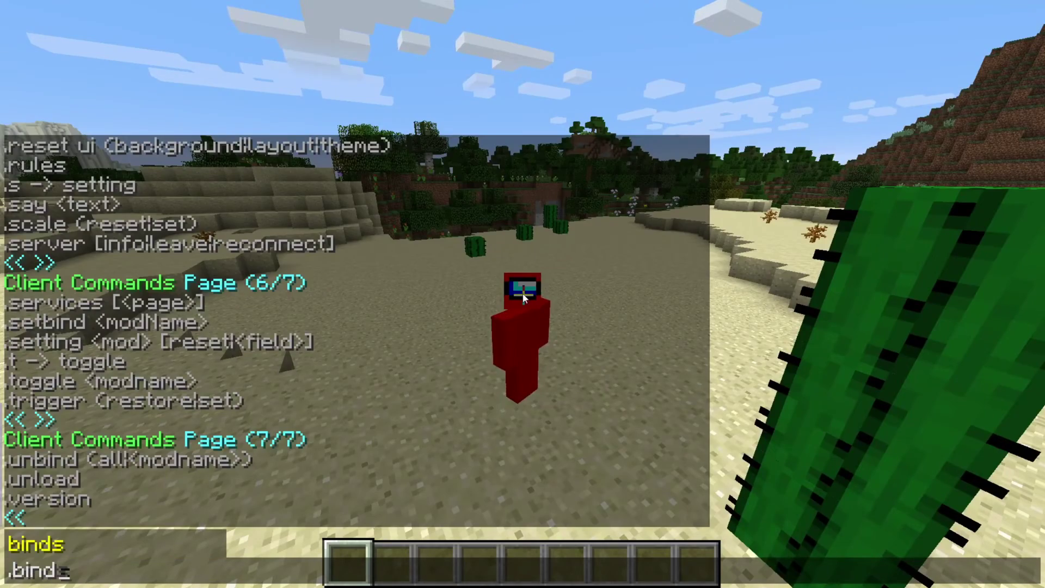
key("Return")
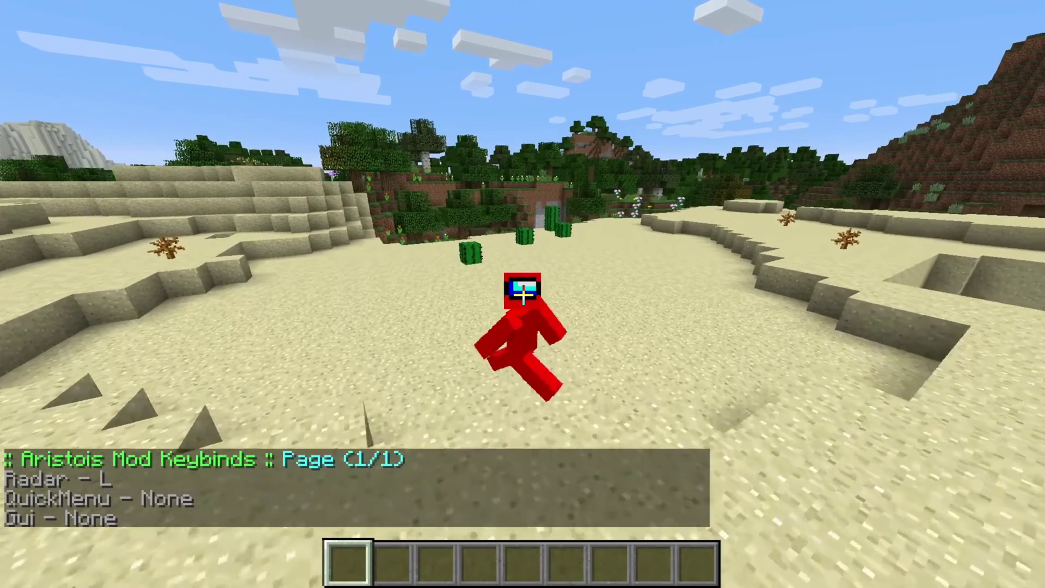
key("w")
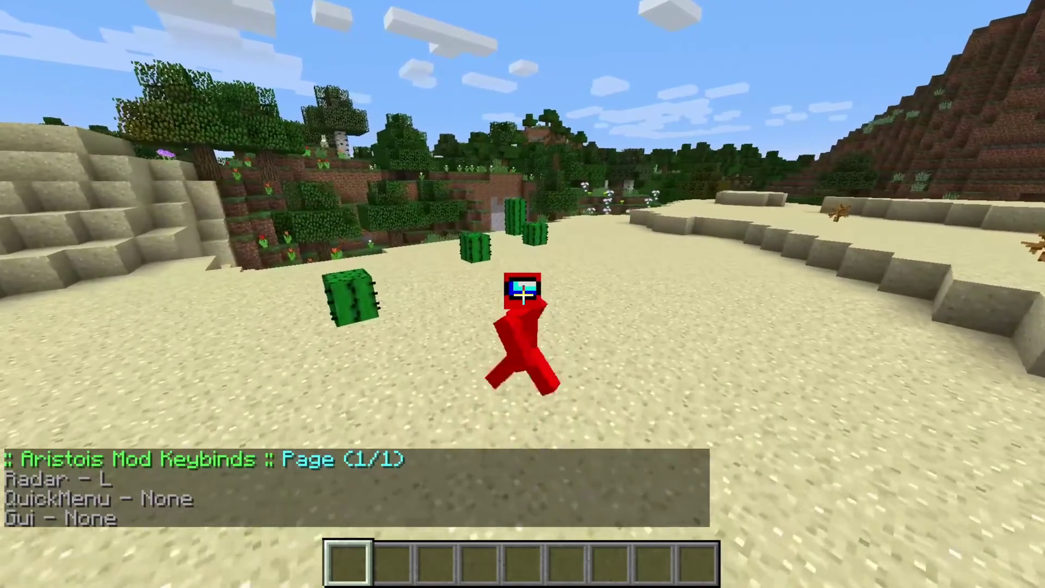
key("Shift_R")
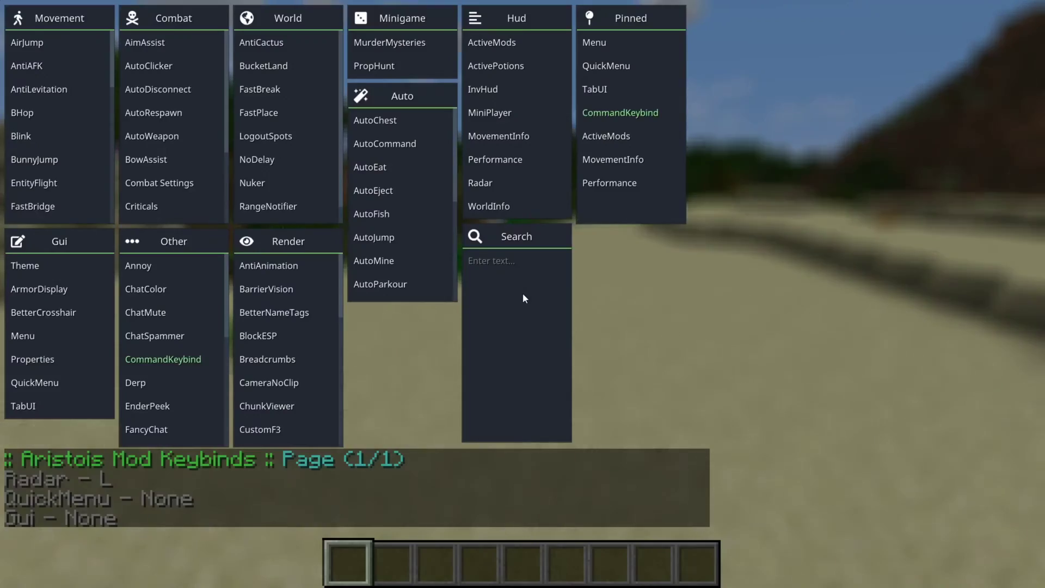
key("Escape")
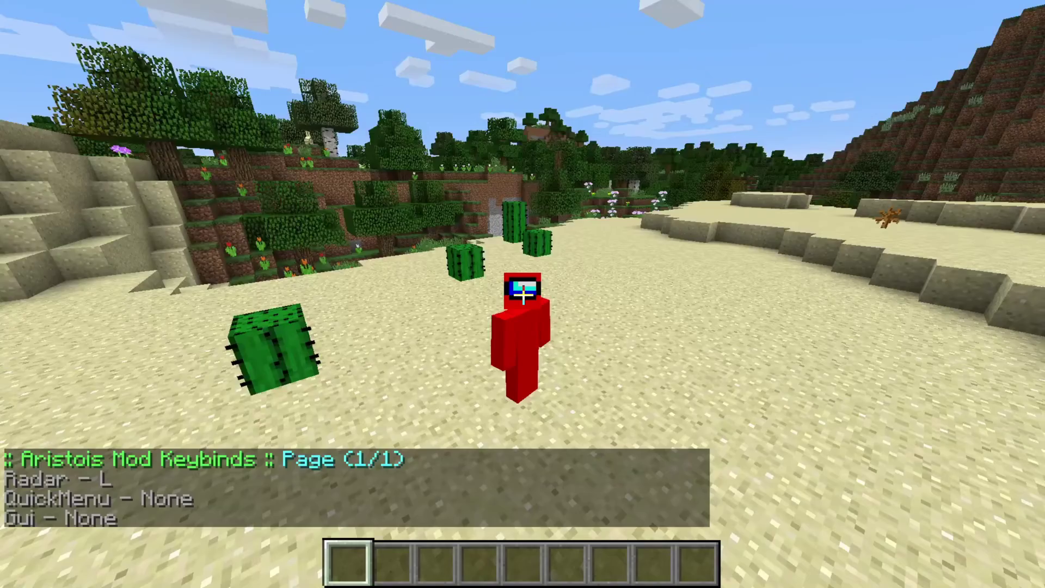